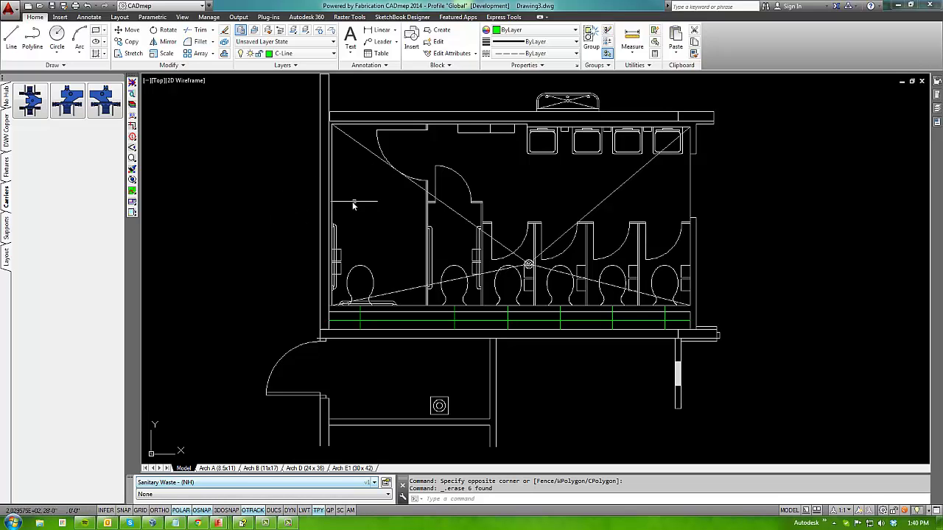
Step: Place Z1203-NR4 carriers at the four right-hand green intersections behind the toilets
middle_drag(396, 202, 351, 183)
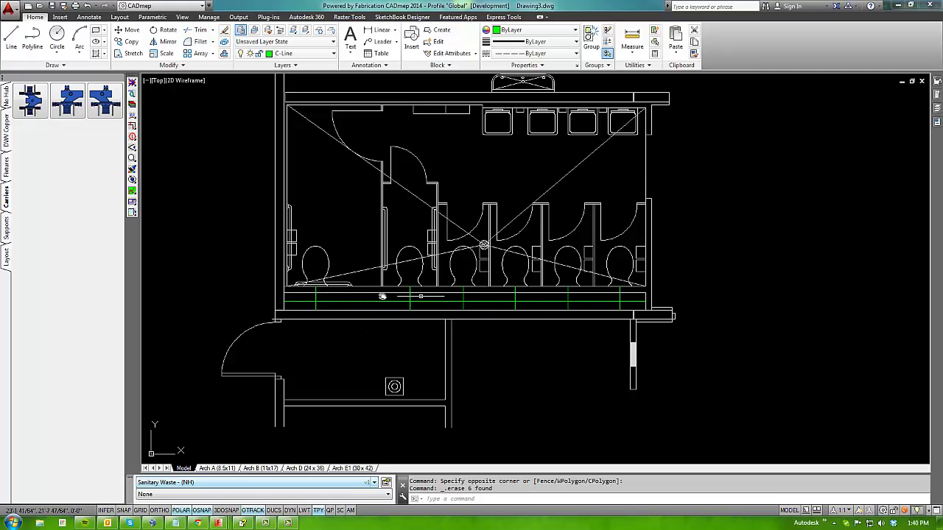
middle_drag(288, 326, 315, 305)
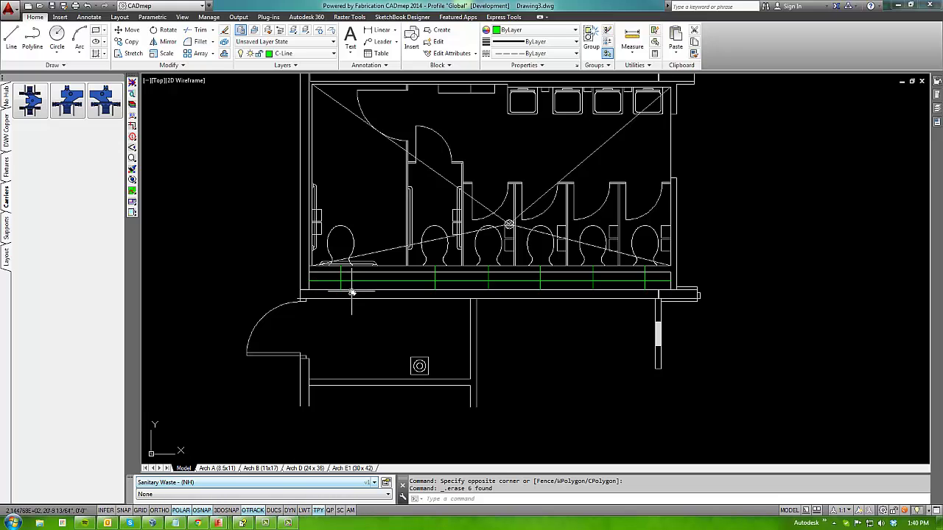
middle_drag(400, 317, 339, 311)
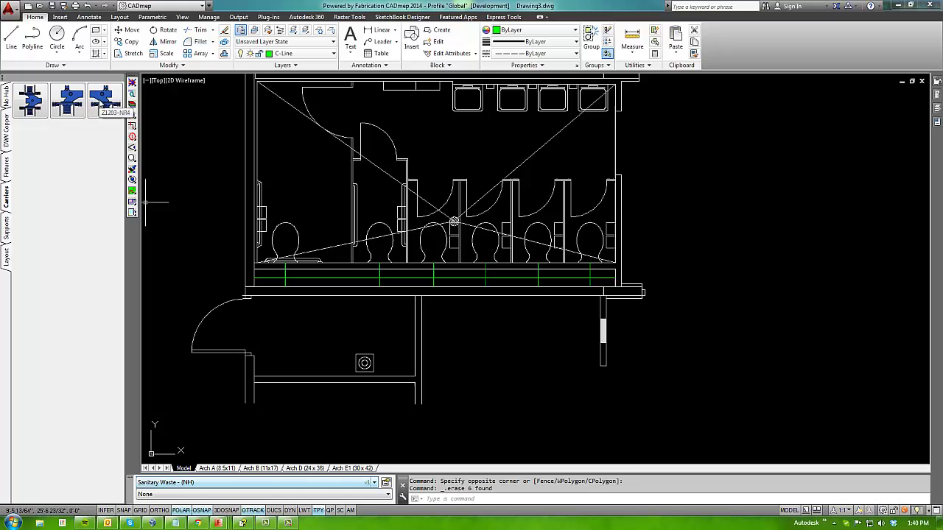
click(103, 99)
scroll(595, 267, up, 3)
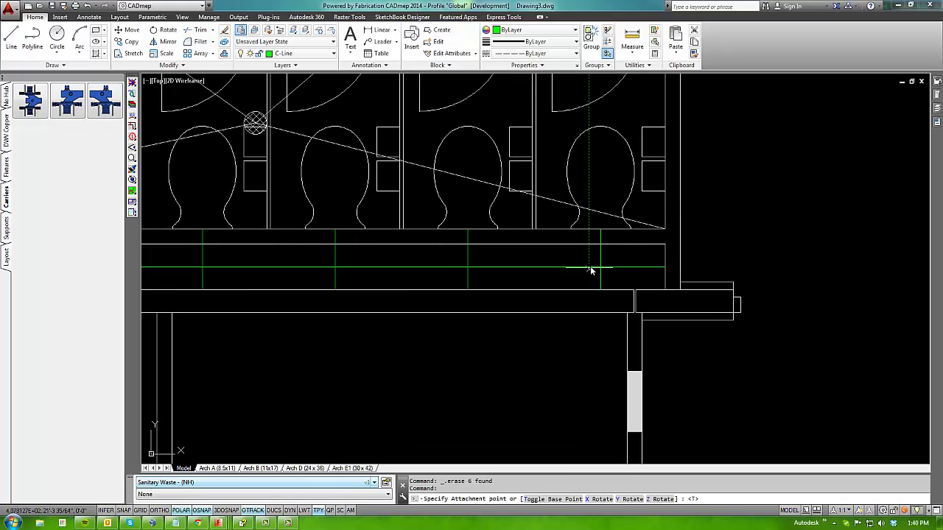
click(601, 267)
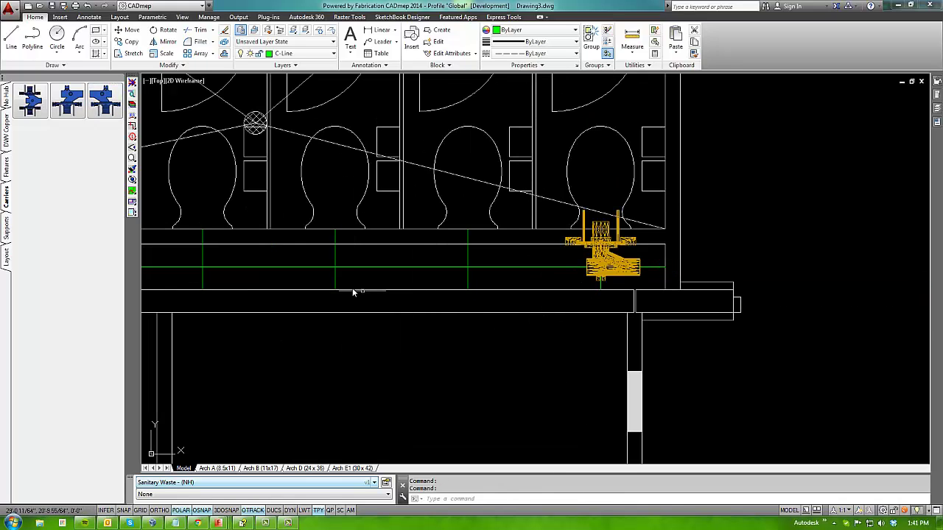
click(93, 111)
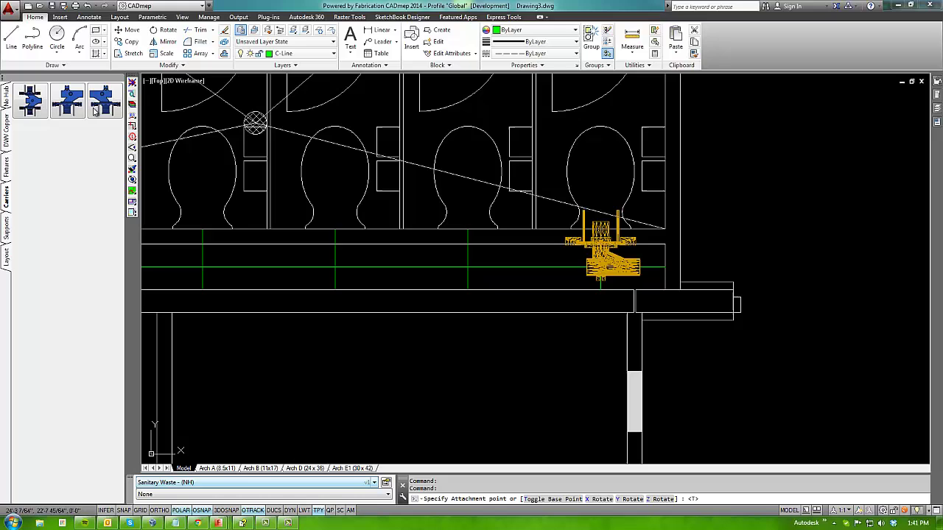
click(469, 268)
click(100, 106)
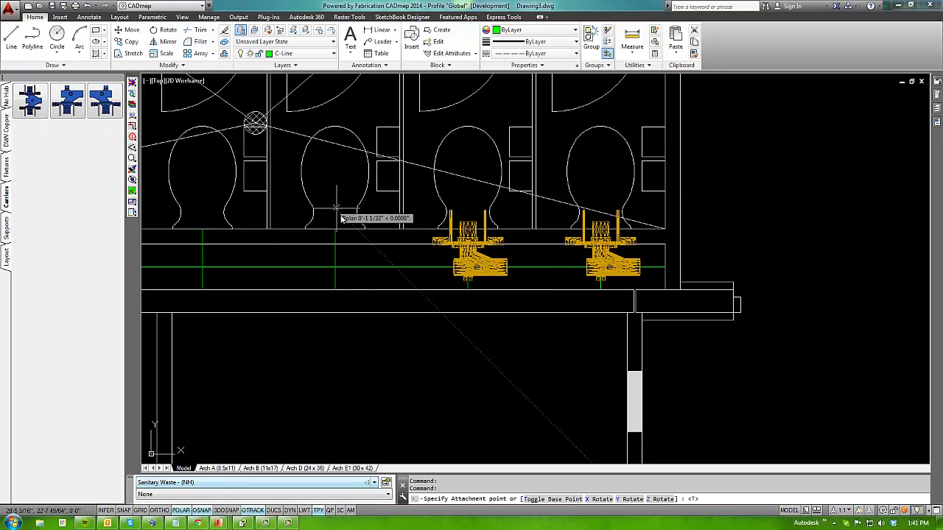
click(335, 266)
click(101, 107)
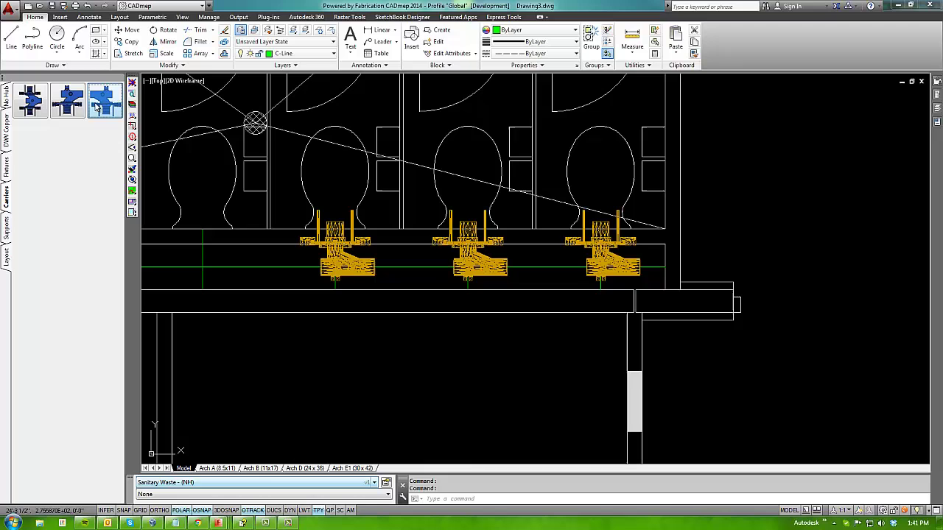
click(202, 267)
Step: Place the last two Z1203-NR4 carriers behind the left-hand toilets
middle_drag(229, 272, 579, 287)
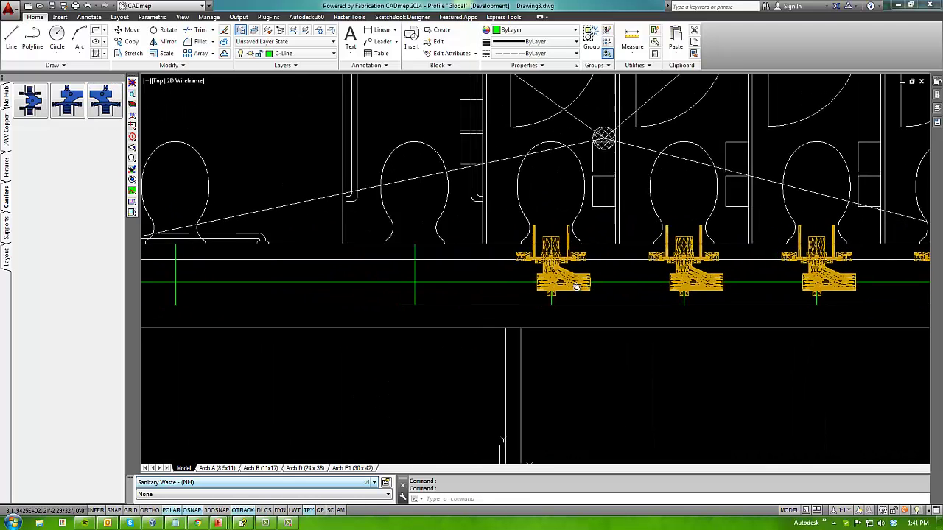
click(103, 103)
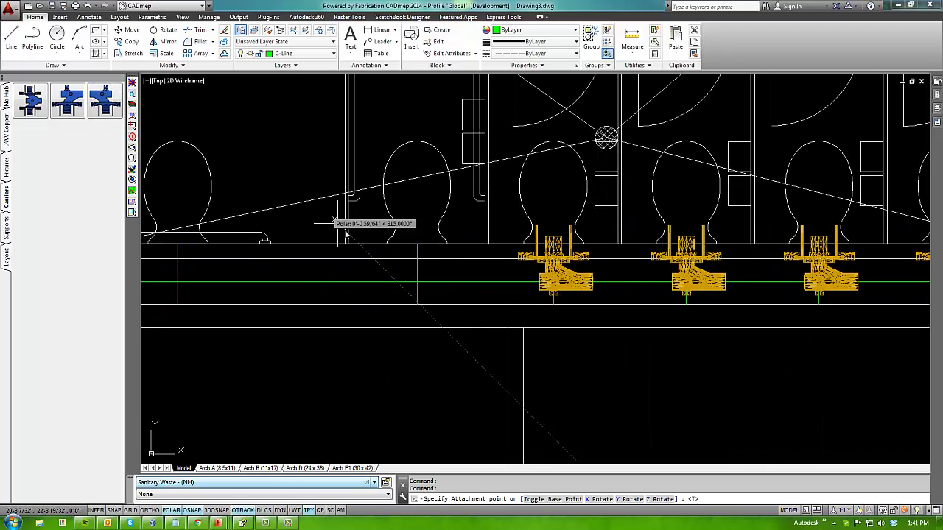
click(415, 279)
middle_drag(246, 268, 539, 248)
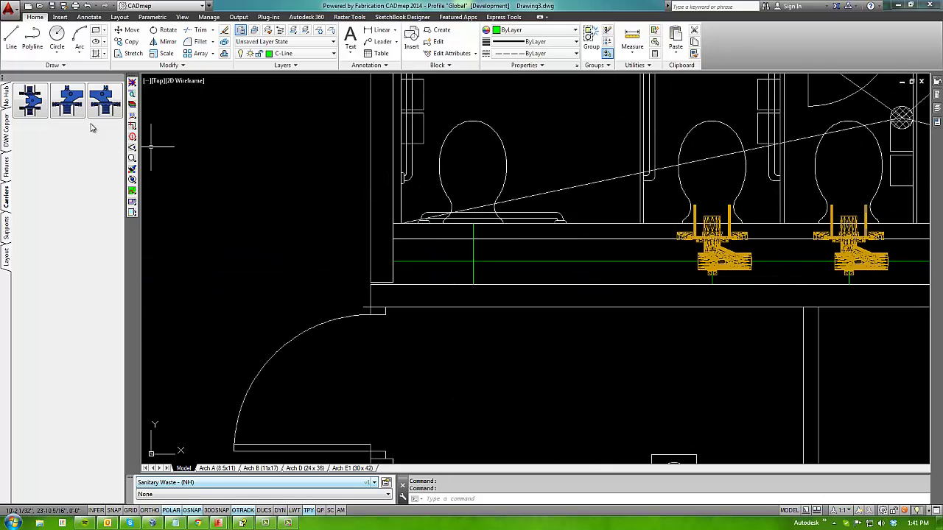
click(103, 103)
click(469, 268)
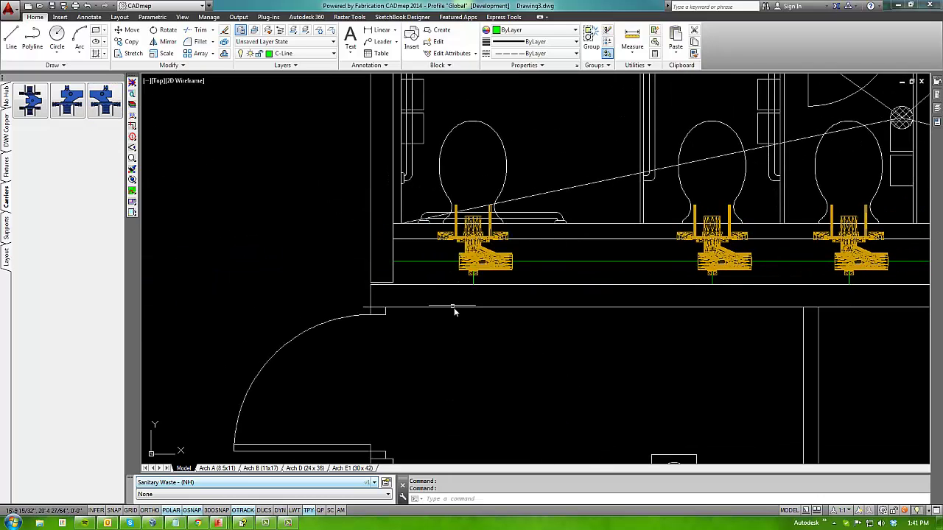
scroll(516, 331, down, 3)
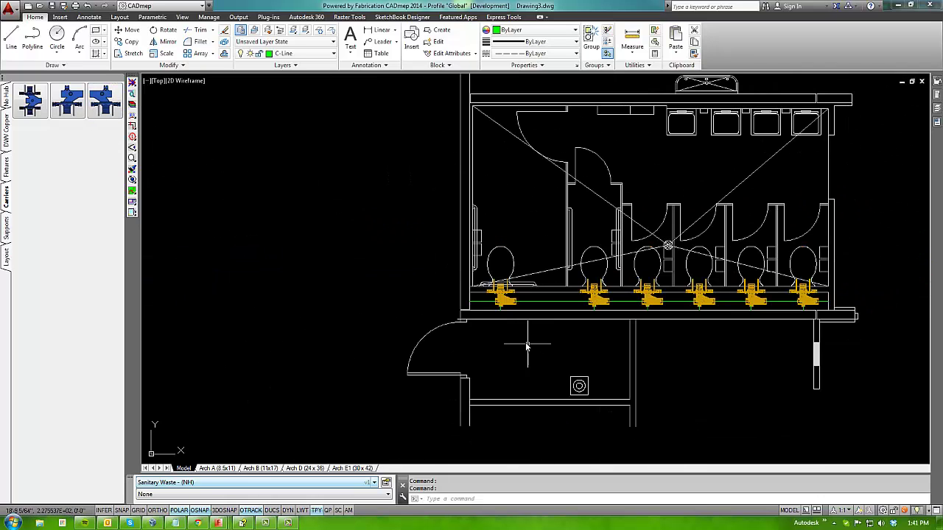
Step: Switch the viewport from Top to the Back view, then zoom and pan onto the carriers
click(158, 81)
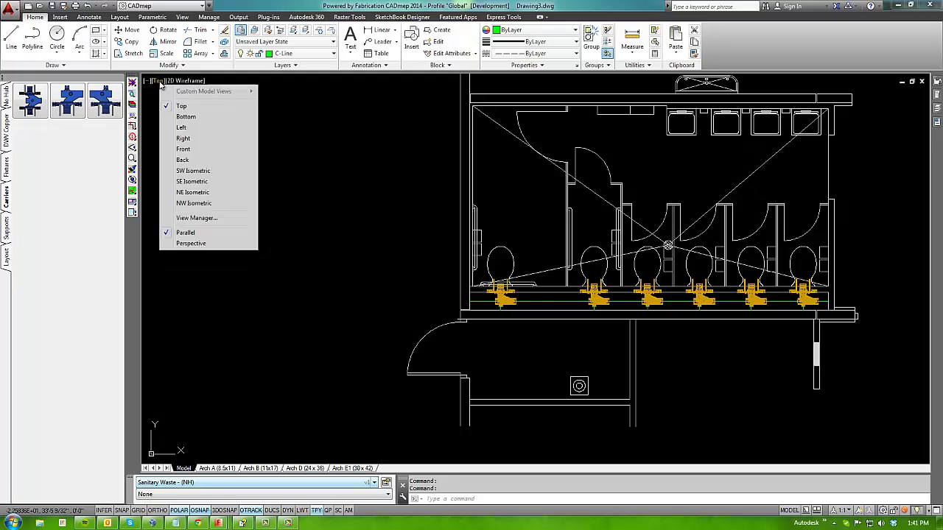
click(186, 159)
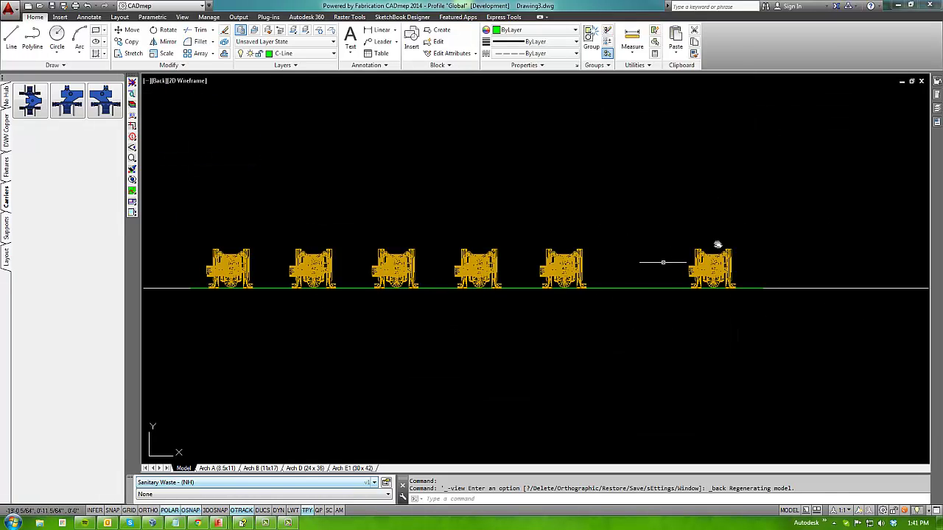
scroll(394, 229, up, 2)
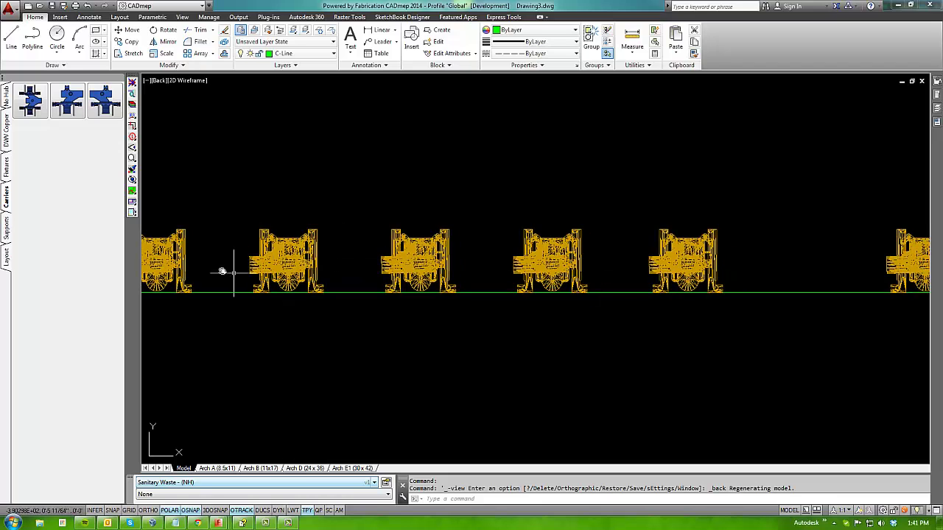
middle_drag(720, 252, 565, 252)
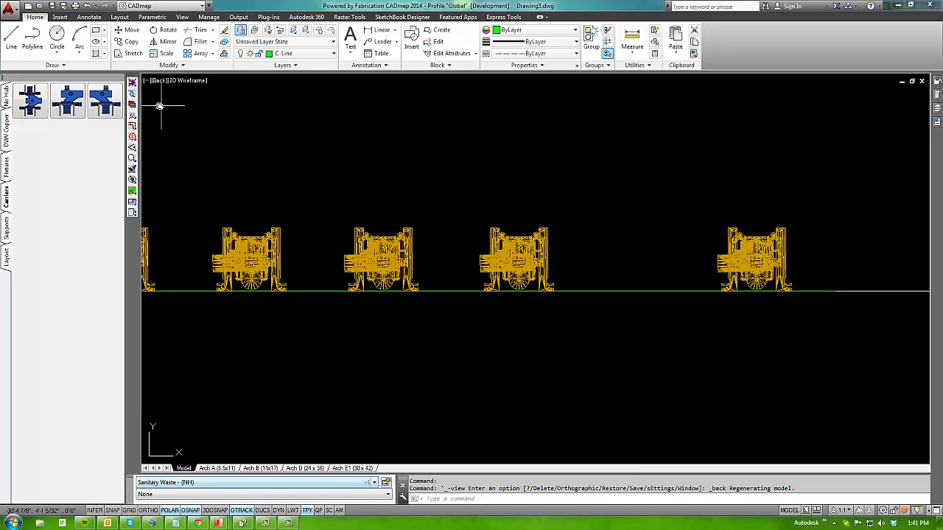
right_click(109, 104)
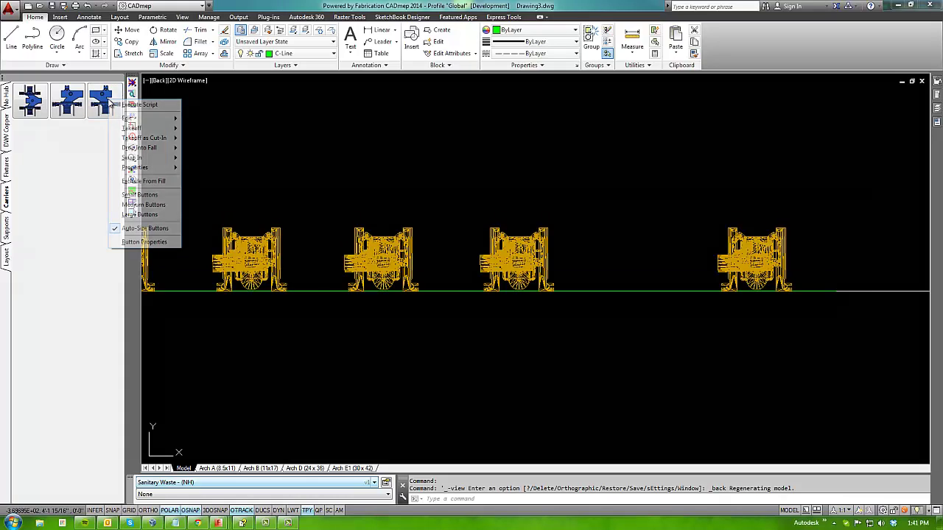
click(149, 245)
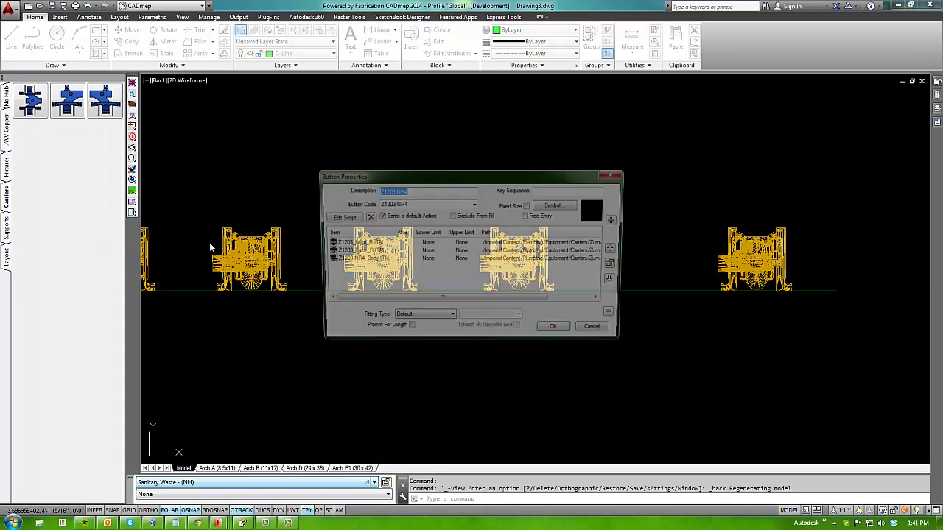
click(362, 246)
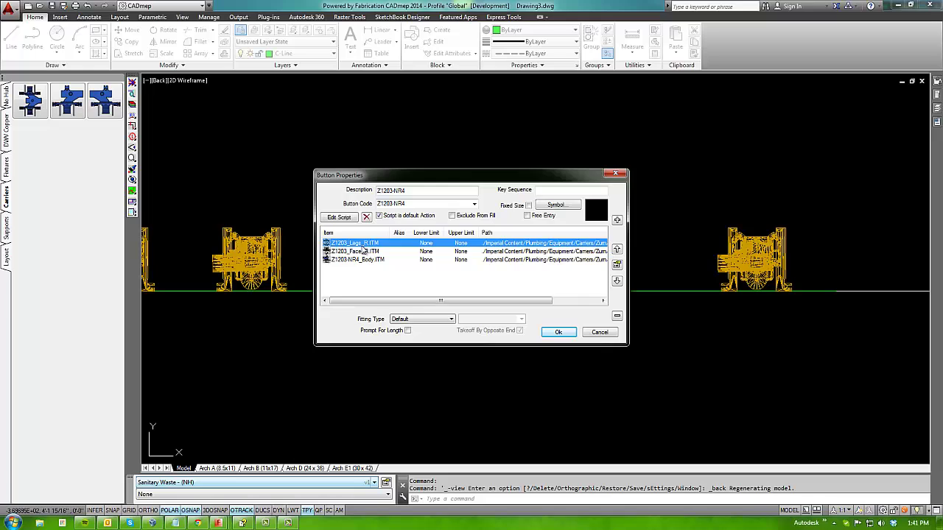
click(369, 254)
click(374, 262)
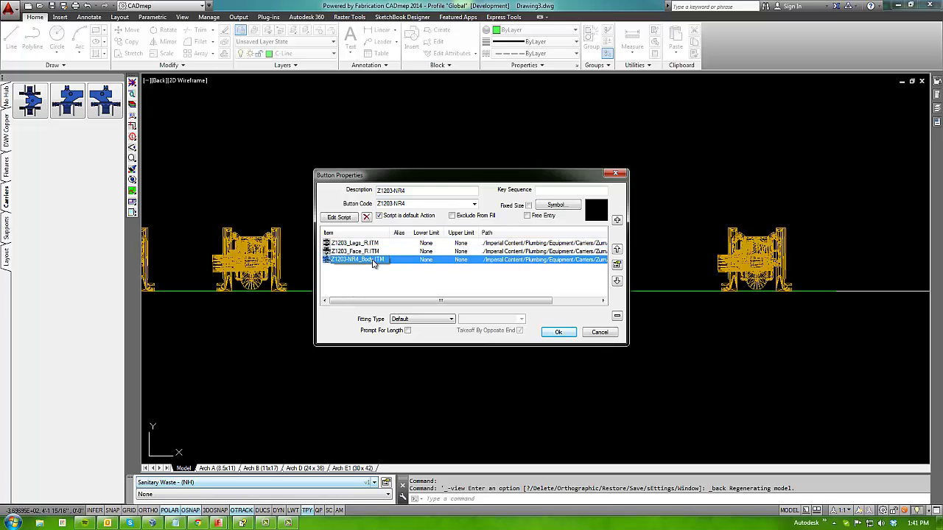
click(341, 218)
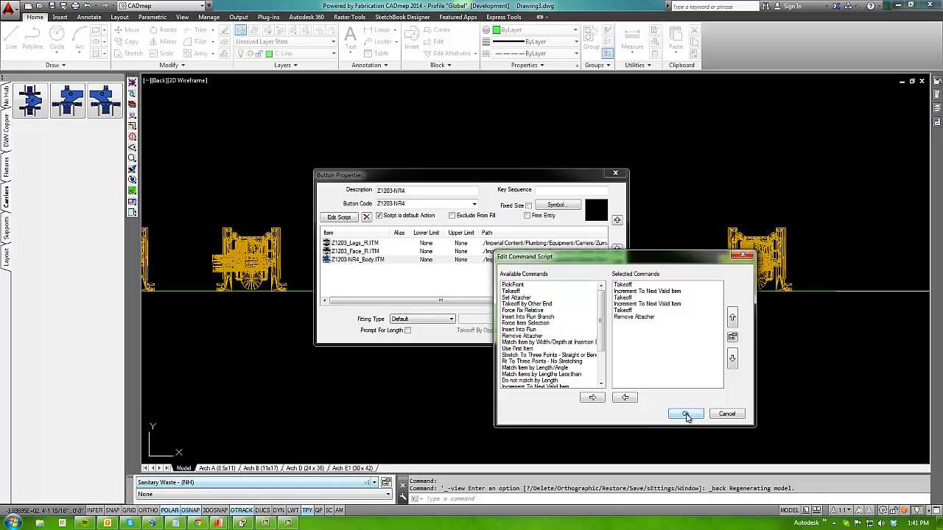
click(696, 415)
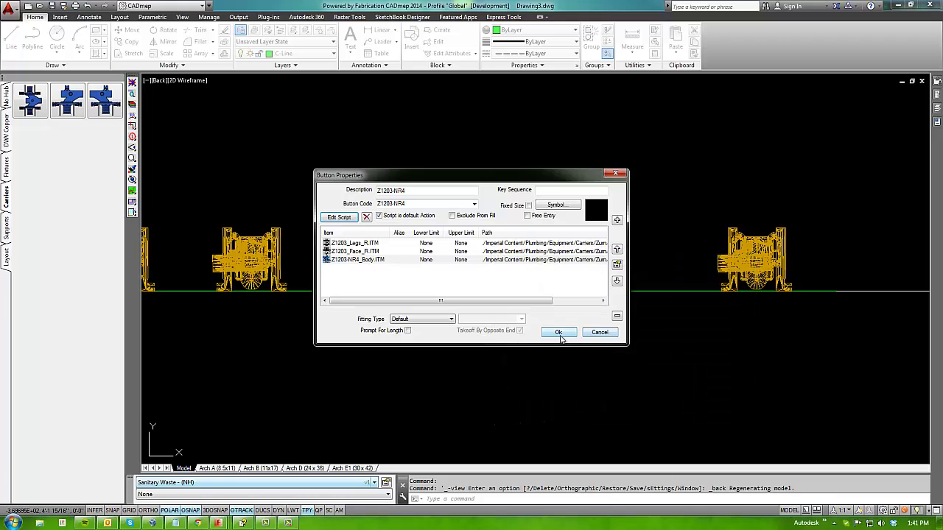
click(599, 333)
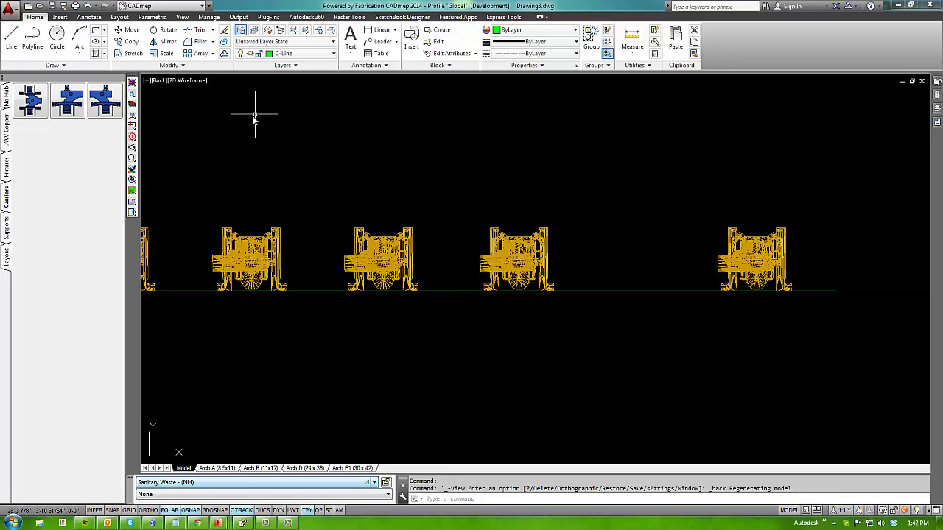
Step: Draw a 16' line starting from the carrier node snap point
scroll(508, 241, down, 2)
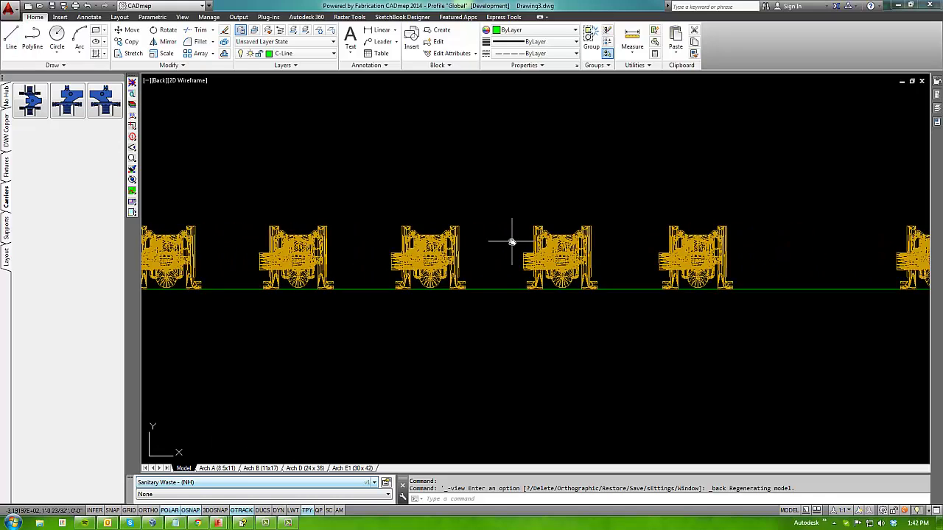
click(12, 41)
shift+right_click(685, 224)
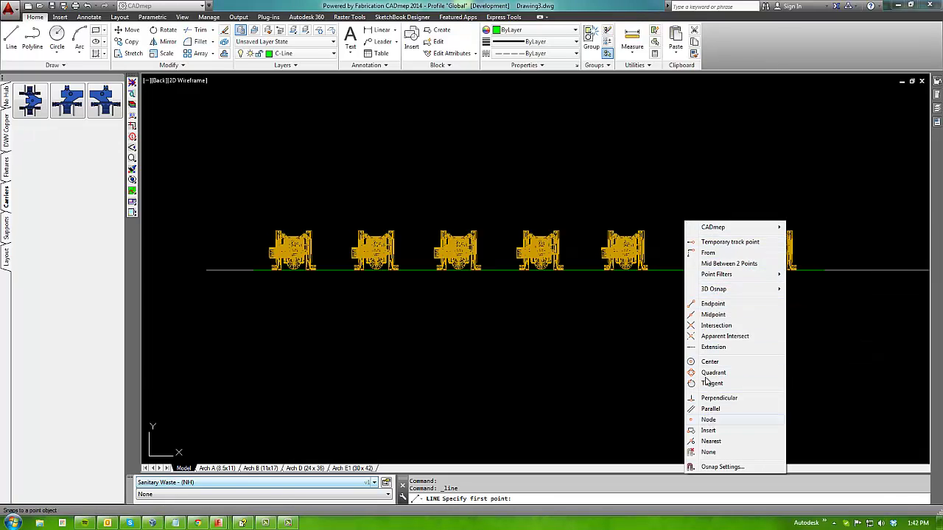
click(707, 419)
scroll(730, 261, up, 4)
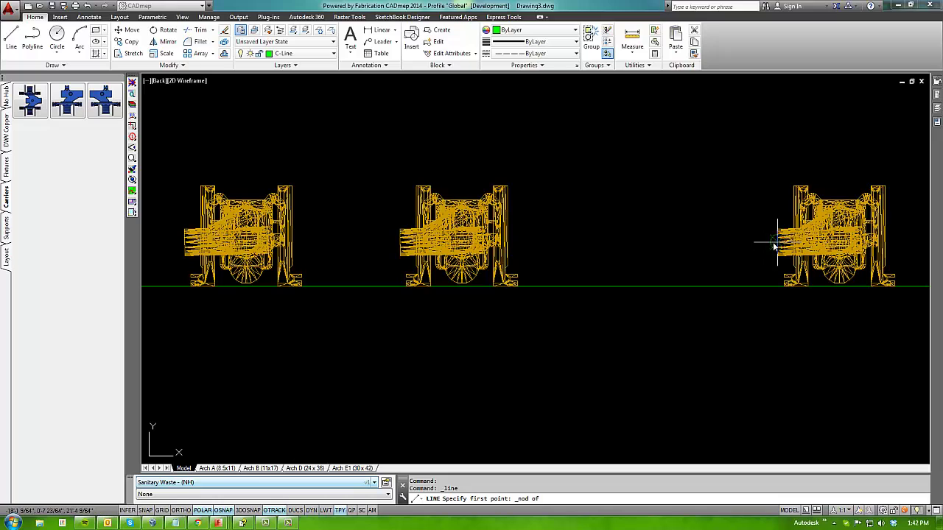
click(773, 247)
scroll(741, 248, down, 4)
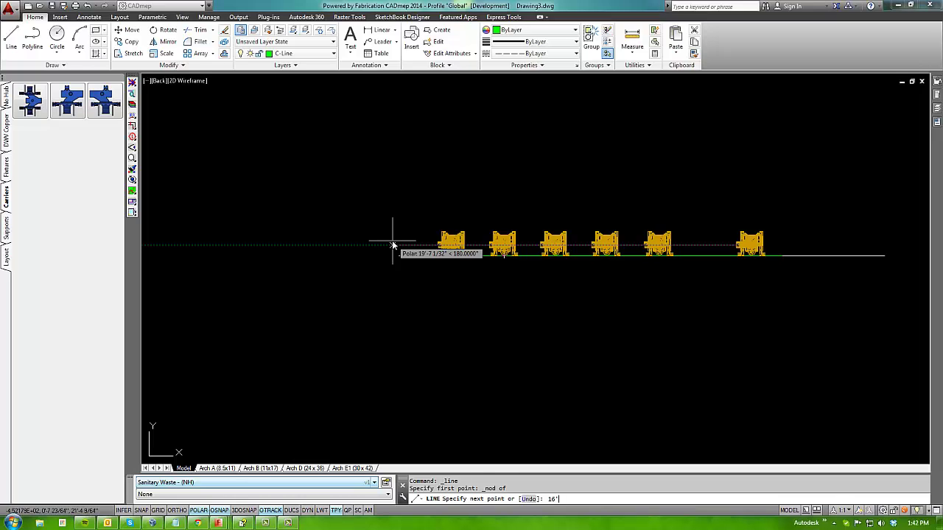
text(16')
key(Return)
key(Return)
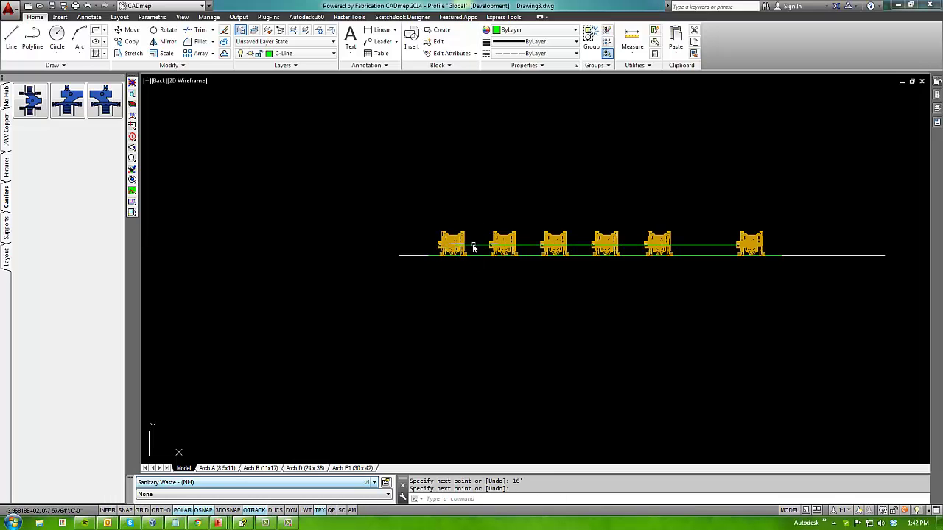
Step: Stretch the line's left end 4" downward so it slopes across the carriers
click(454, 249)
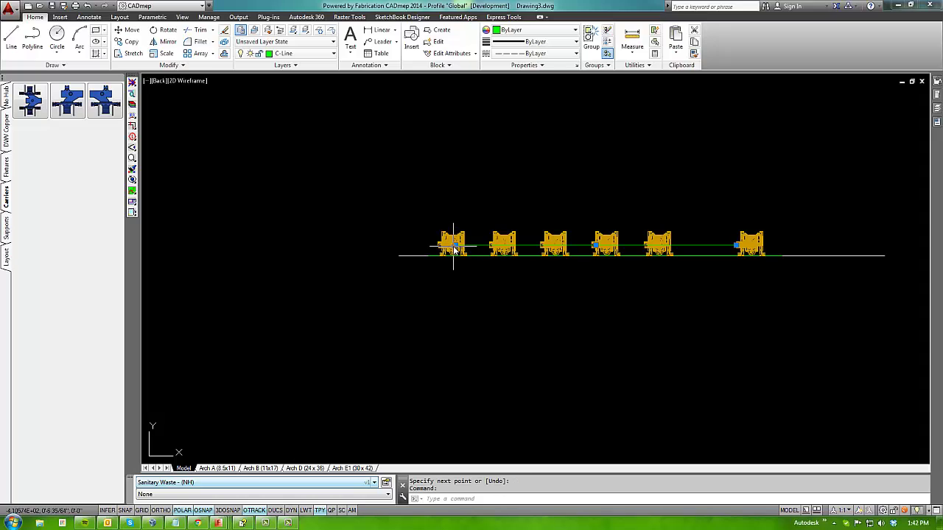
click(453, 245)
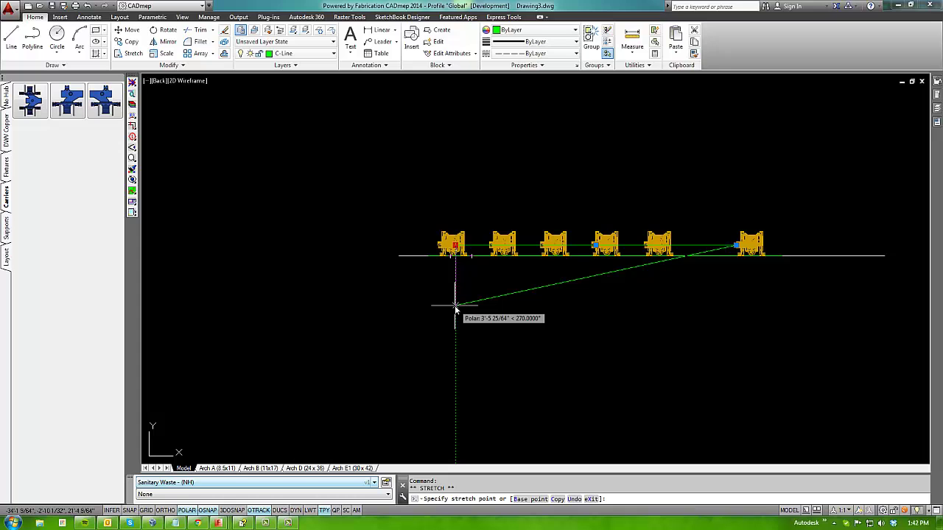
text(4)
key(Return)
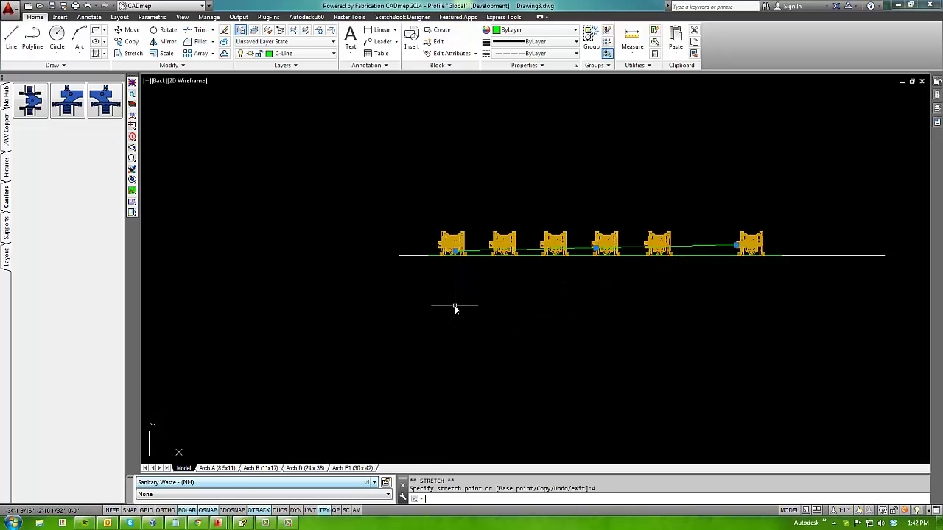
scroll(665, 257, up, 5)
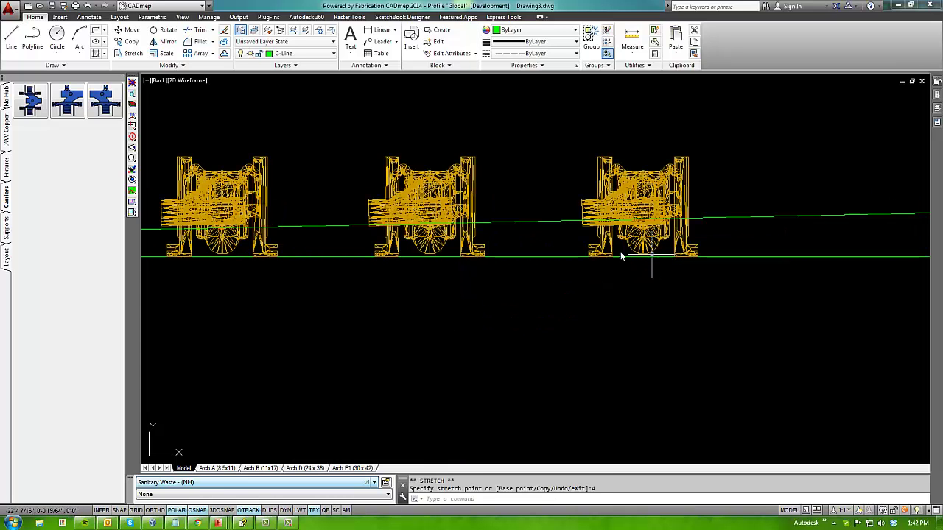
key(Escape)
scroll(499, 261, up, 5)
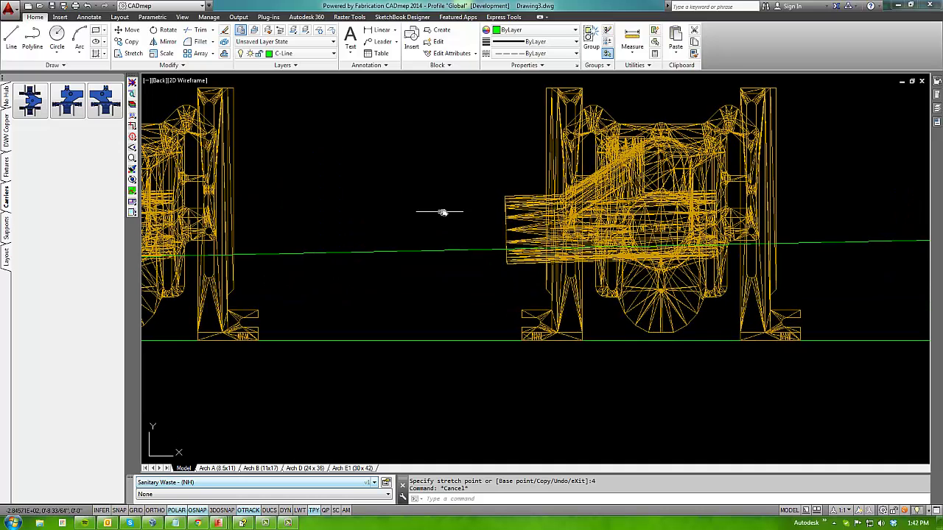
Step: Move the first carrier fitting by its outlet grip to a new position
click(506, 225)
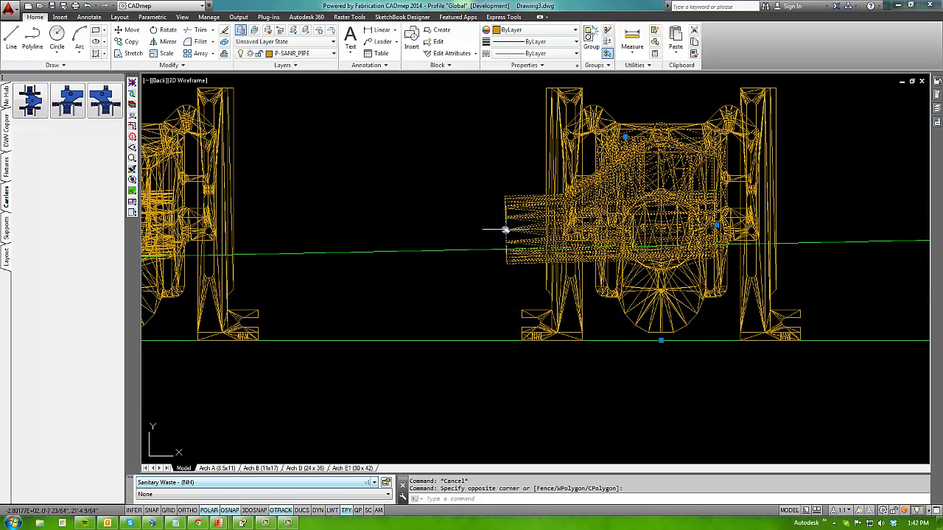
click(506, 230)
right_click(505, 229)
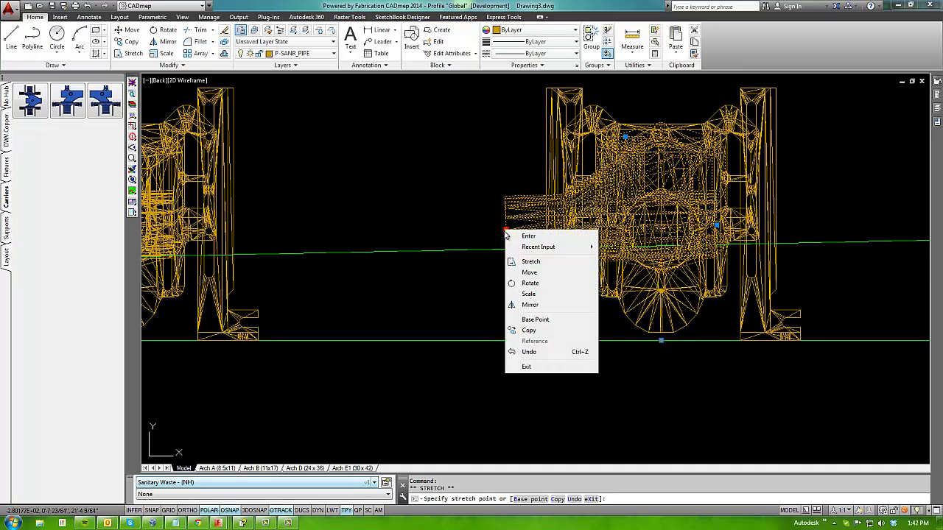
click(527, 273)
scroll(516, 237, up, 5)
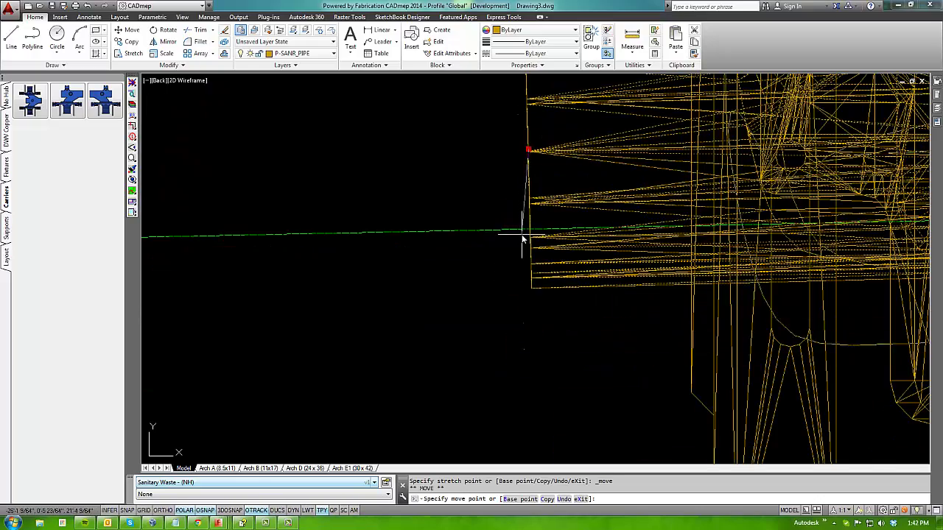
scroll(516, 243, down, 6)
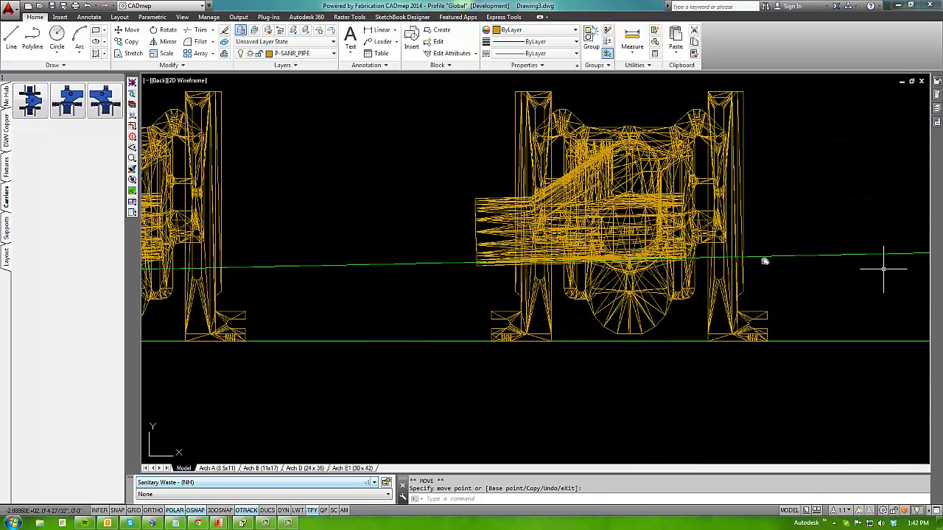
click(475, 234)
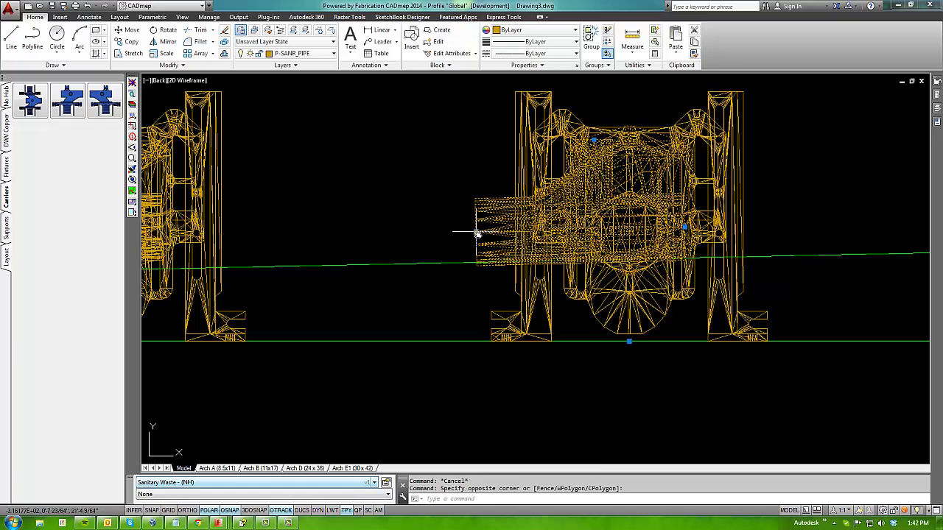
click(477, 233)
right_click(478, 234)
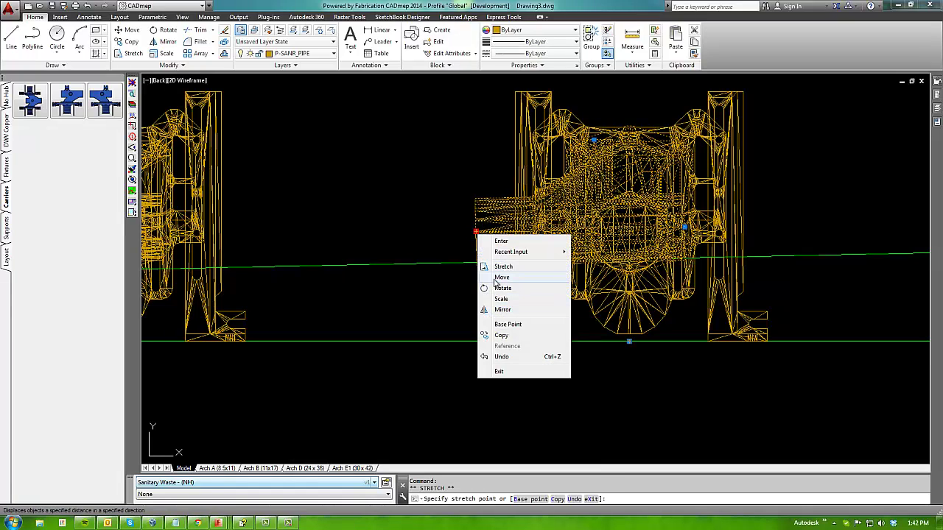
click(504, 277)
key(Escape)
scroll(537, 263, down, 3)
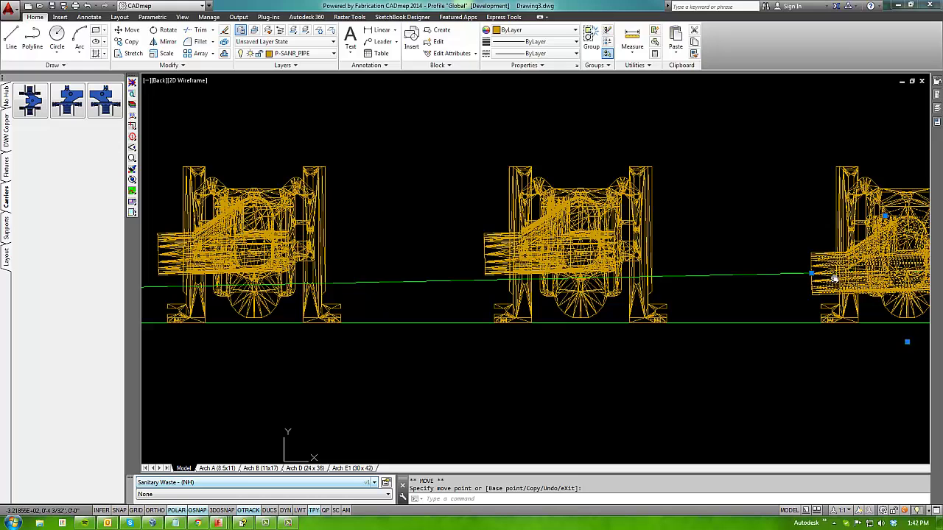
Step: Move the next carrier so its outlet grip lands on the sloped green line
click(508, 256)
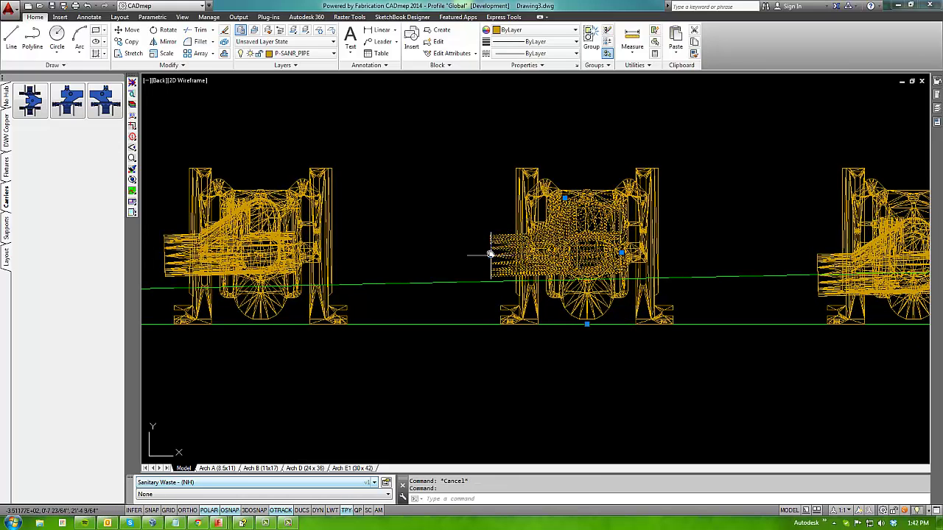
click(490, 254)
right_click(489, 257)
click(511, 300)
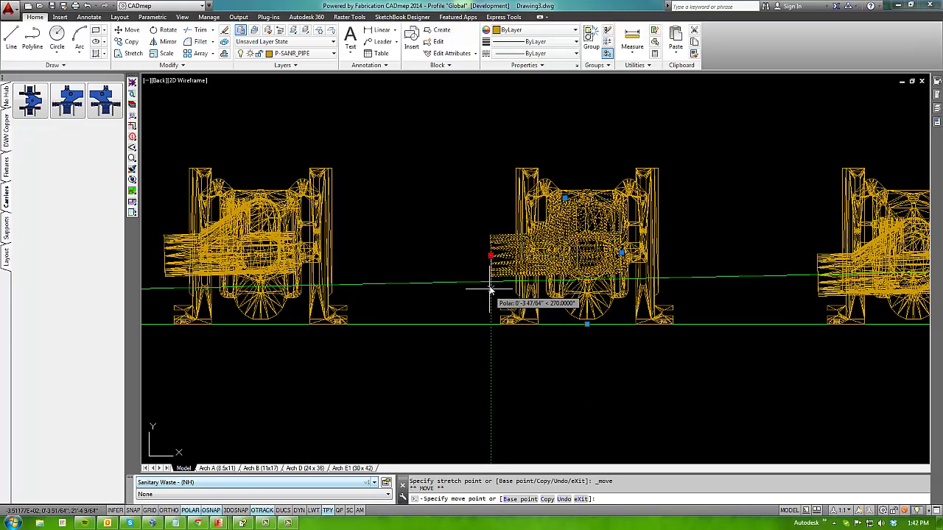
middle_drag(423, 305, 488, 298)
key(Escape)
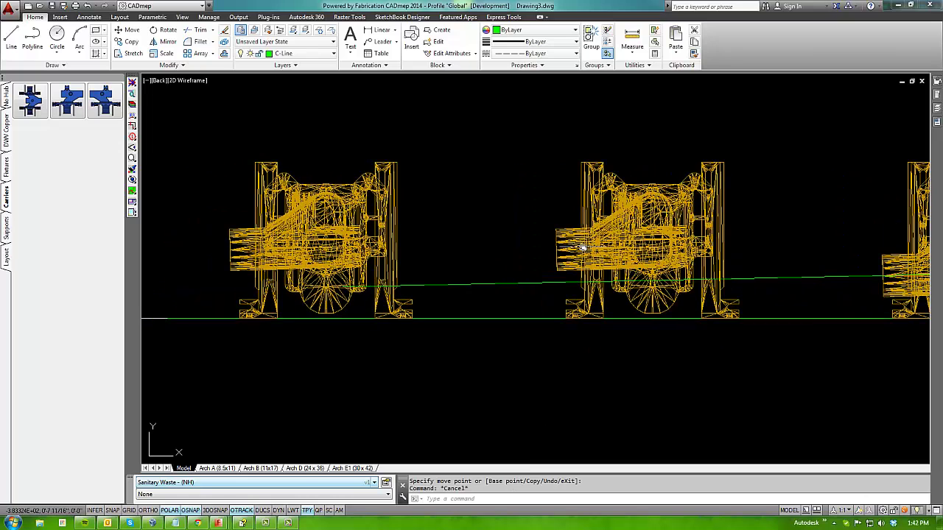
click(557, 251)
right_click(558, 254)
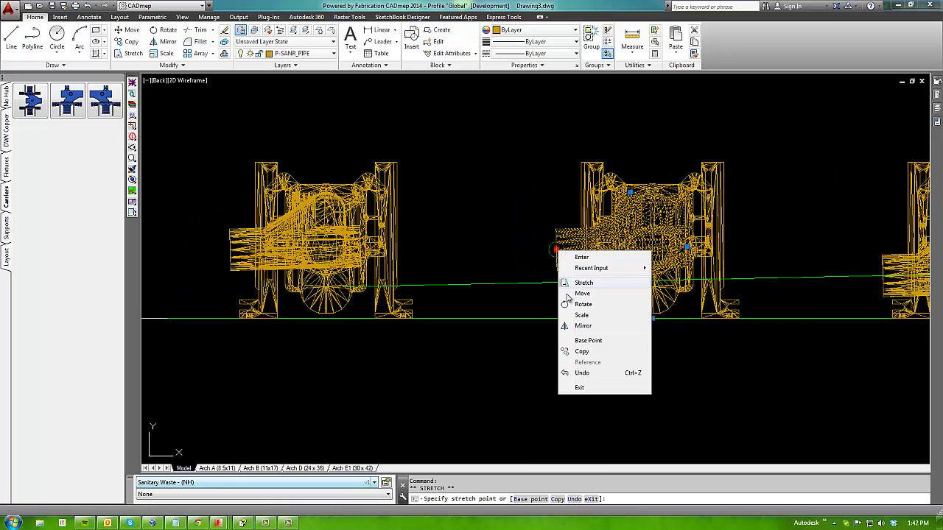
click(576, 295)
click(558, 286)
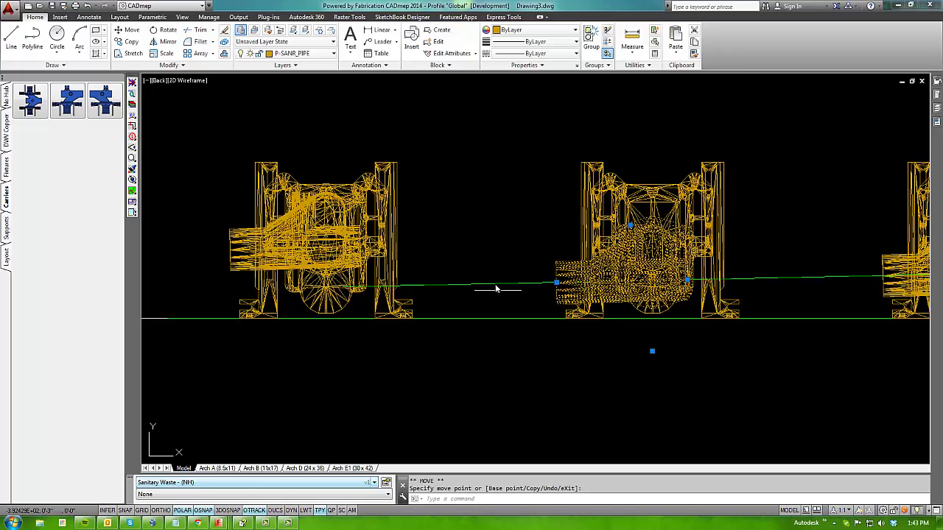
mouse_move(496, 288)
middle_down()
mouse_move(600, 259)
mouse_move(765, 258)
middle_up()
key(Escape)
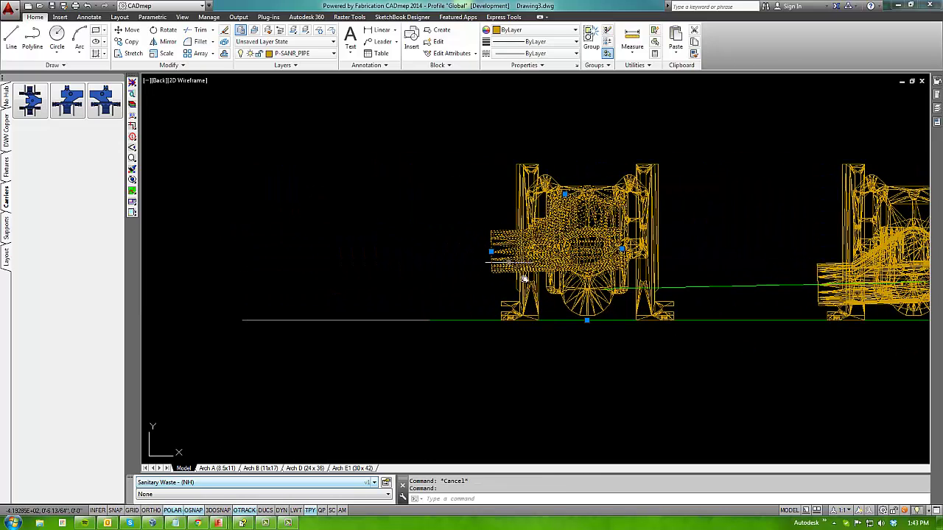
Step: Attempt a grip move on another carrier, cancel it, and pan toward the sixth fitting
click(621, 252)
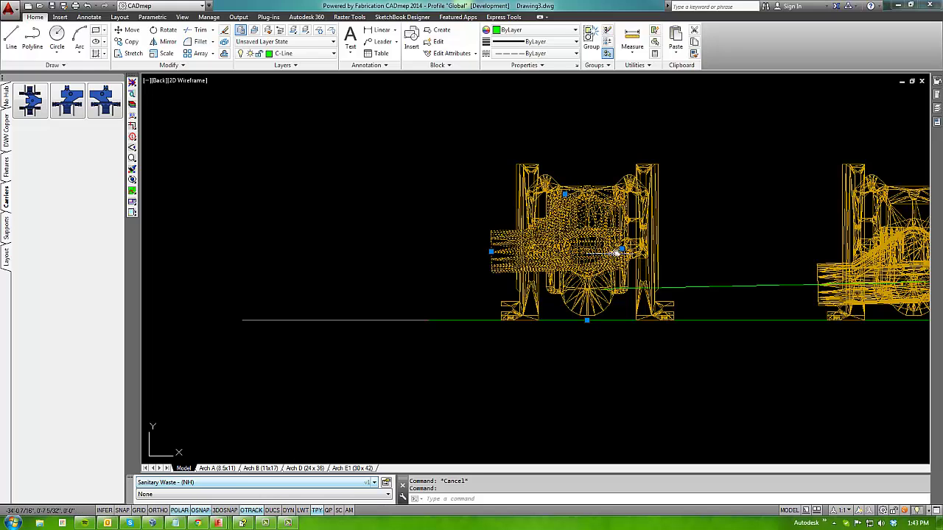
click(620, 252)
right_click(621, 251)
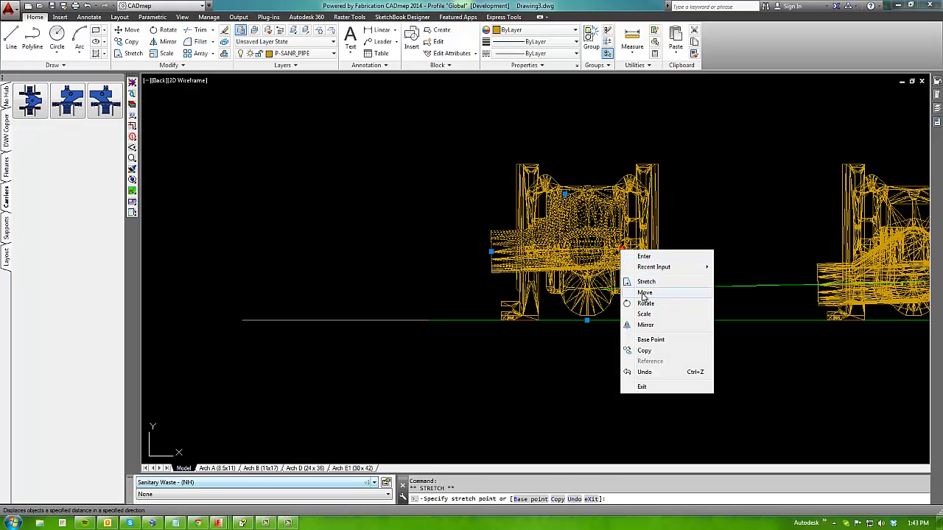
click(644, 293)
scroll(604, 291, up, 5)
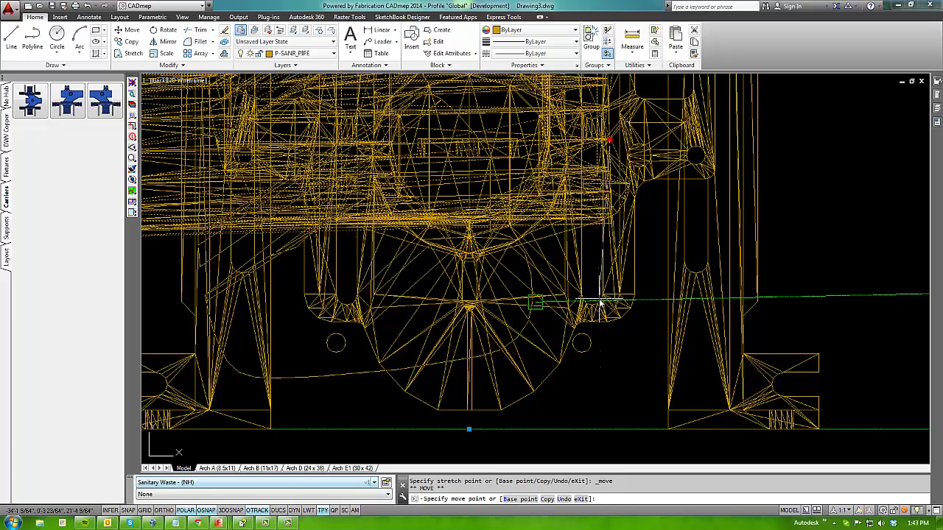
scroll(600, 303, up, 4)
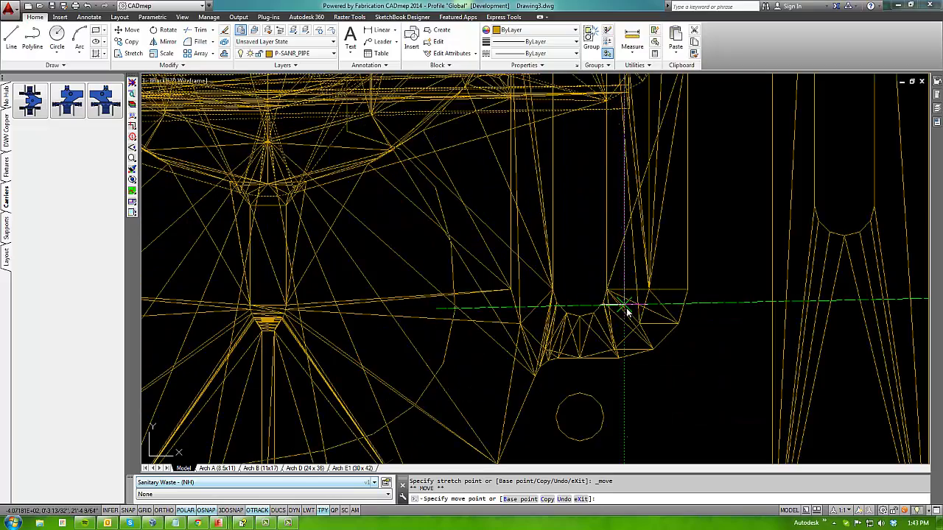
scroll(626, 308, down, 10)
key(Escape)
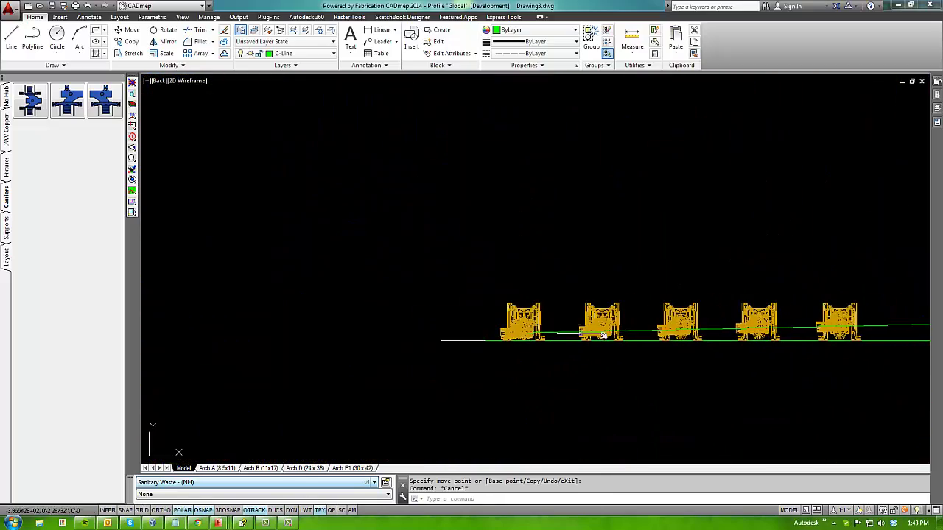
middle_drag(602, 336, 452, 335)
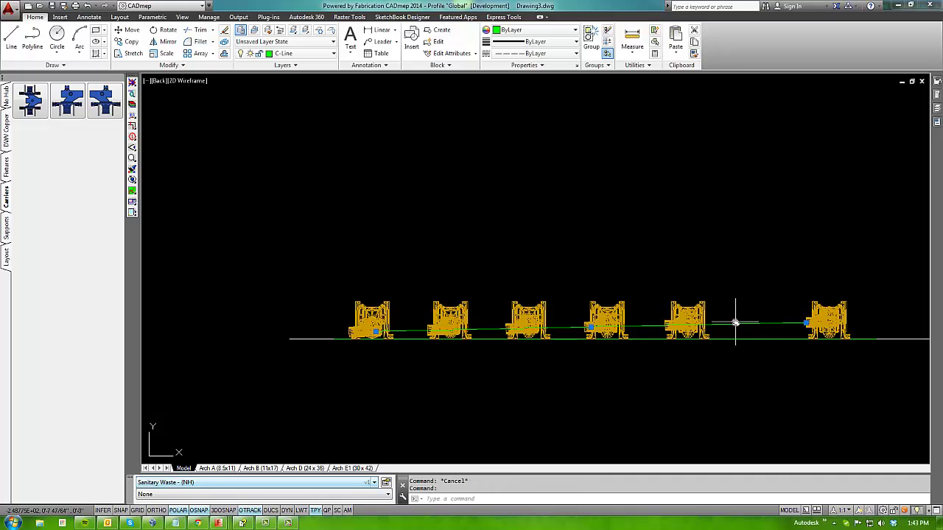
Step: Delete the sloped guide line and fill pipe between the first two carrier outlets
key(Delete)
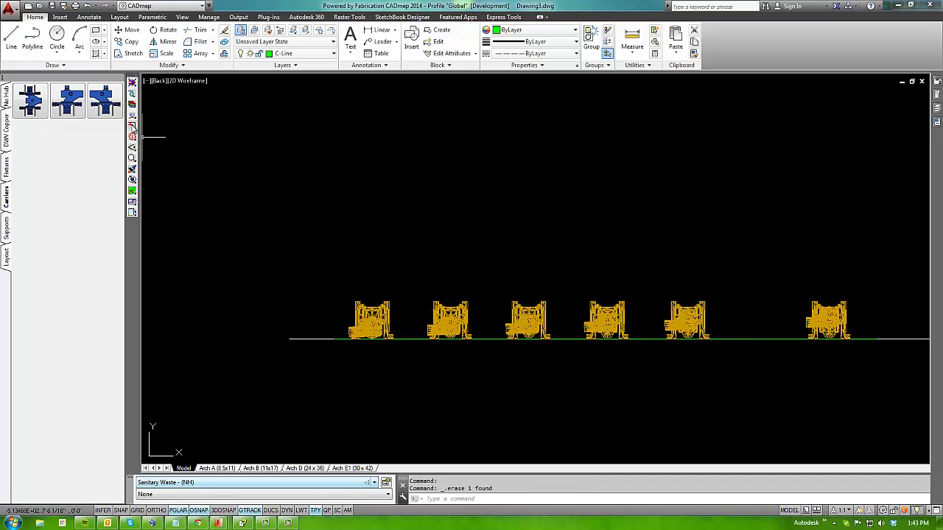
click(132, 126)
scroll(783, 317, up, 2)
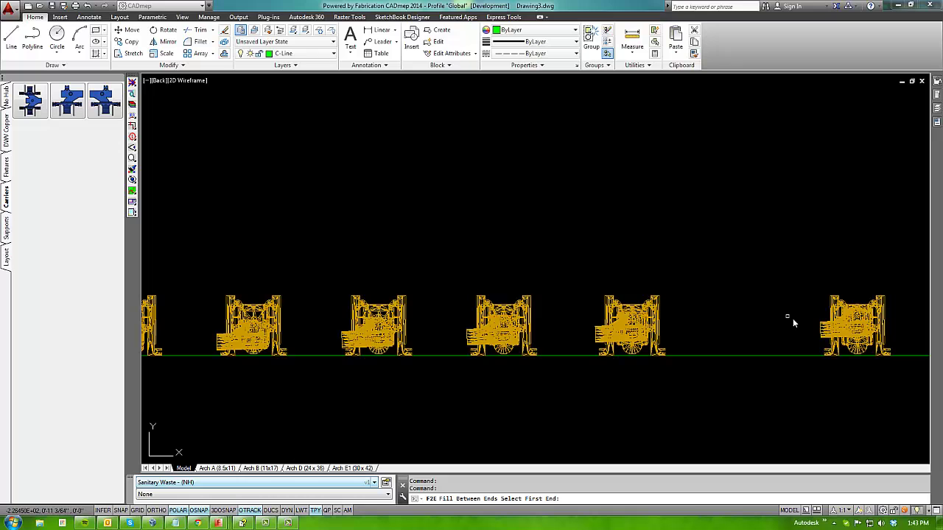
click(823, 331)
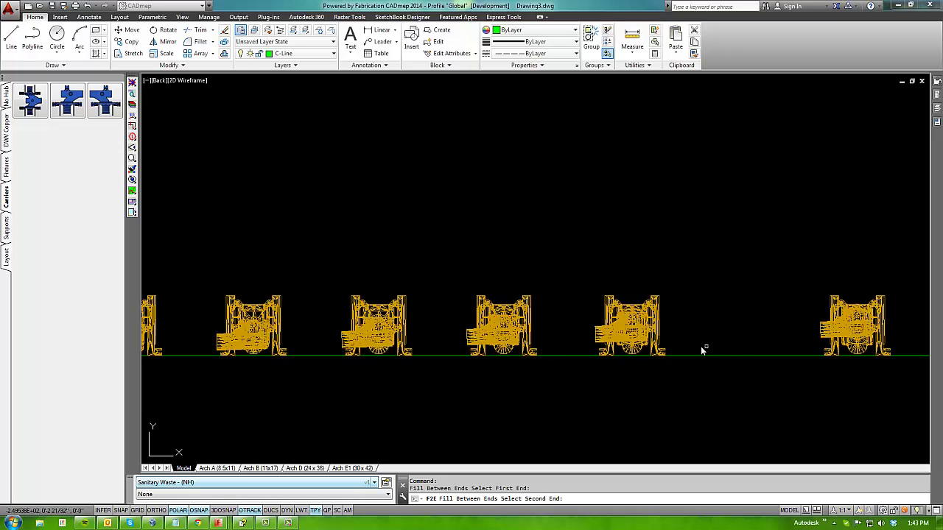
scroll(700, 346, up, 8)
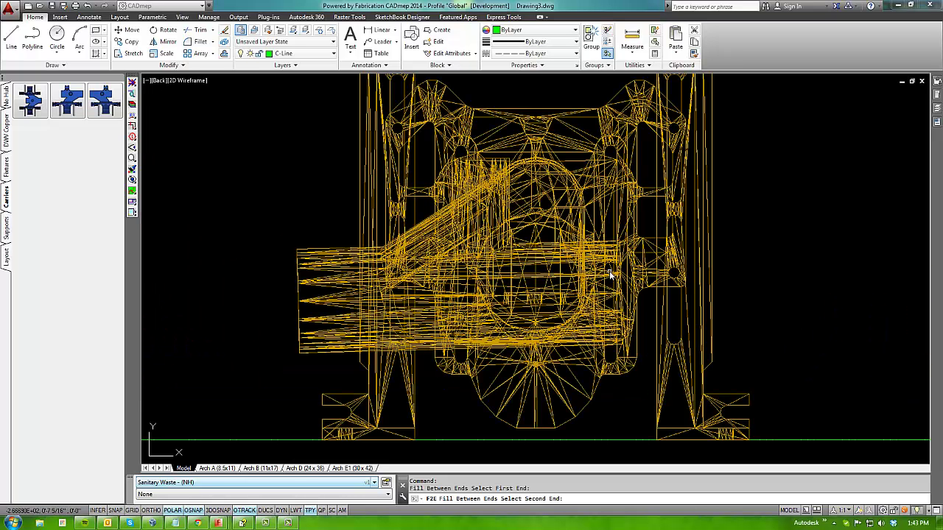
click(611, 278)
click(515, 345)
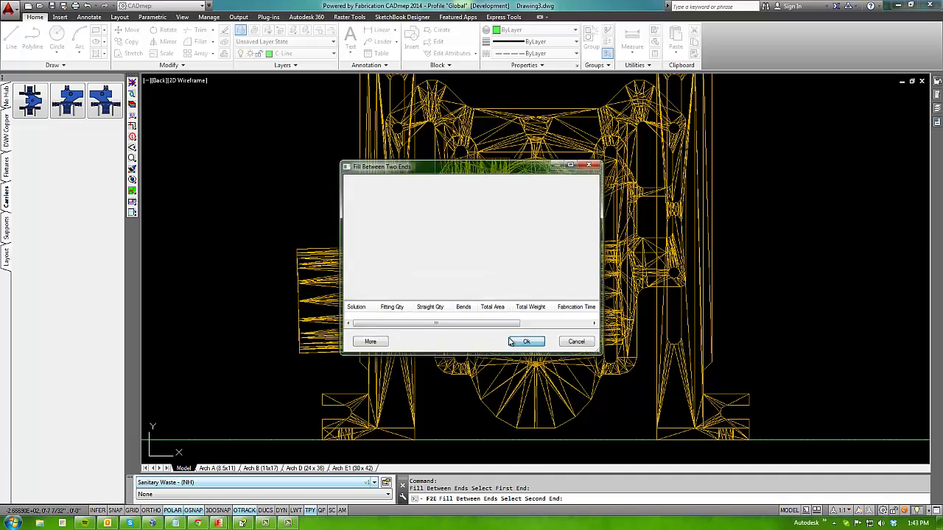
middle_drag(358, 309, 830, 276)
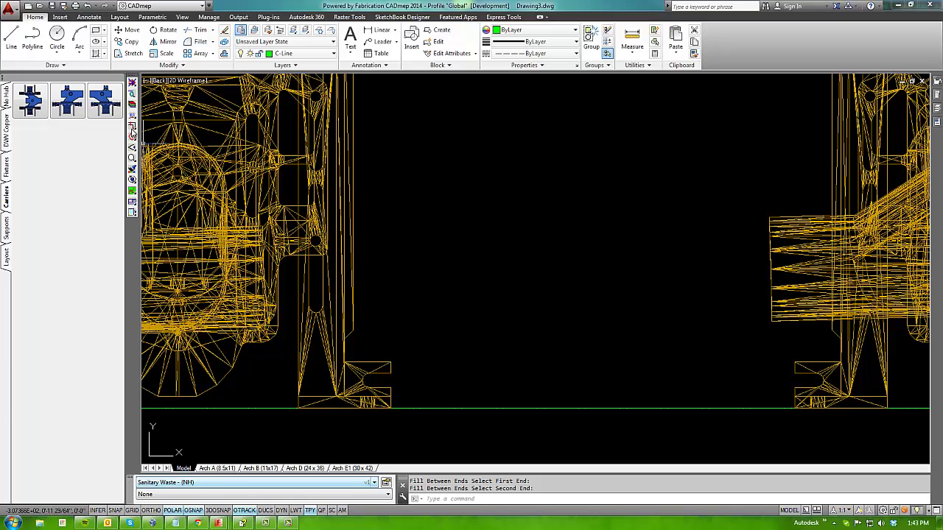
Step: Fill pipe between the next pair of neighbouring carriers
key(Return)
click(251, 247)
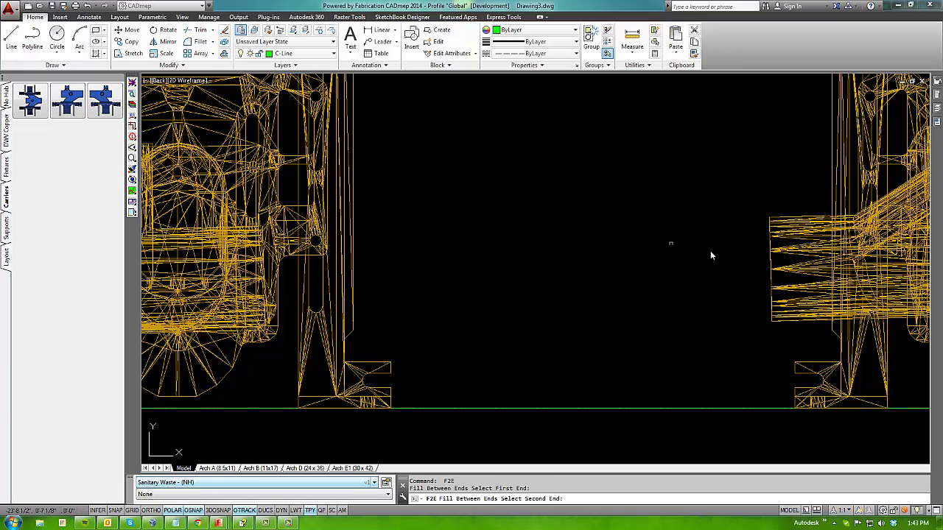
click(784, 254)
click(530, 341)
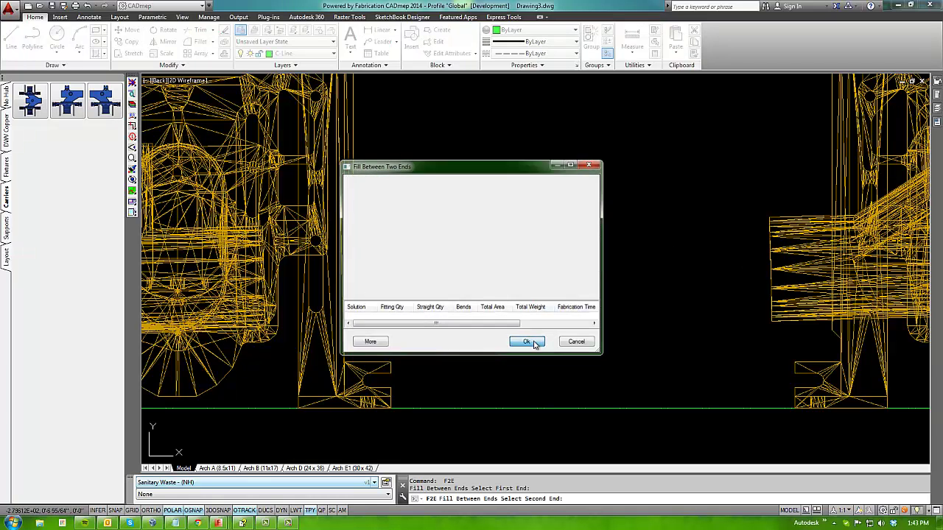
scroll(423, 310, up, 4)
Step: Fill pipe across the following two gaps between carrier and pipe ends
key(Return)
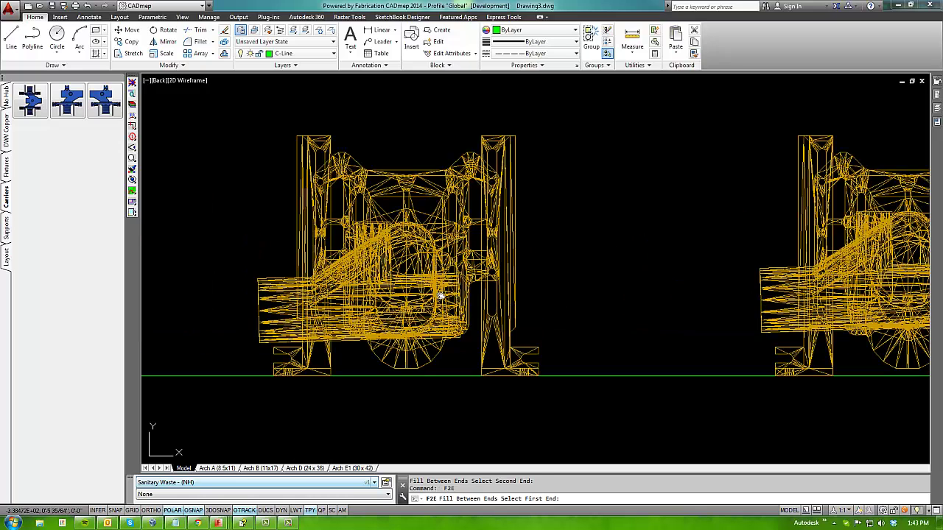
click(451, 287)
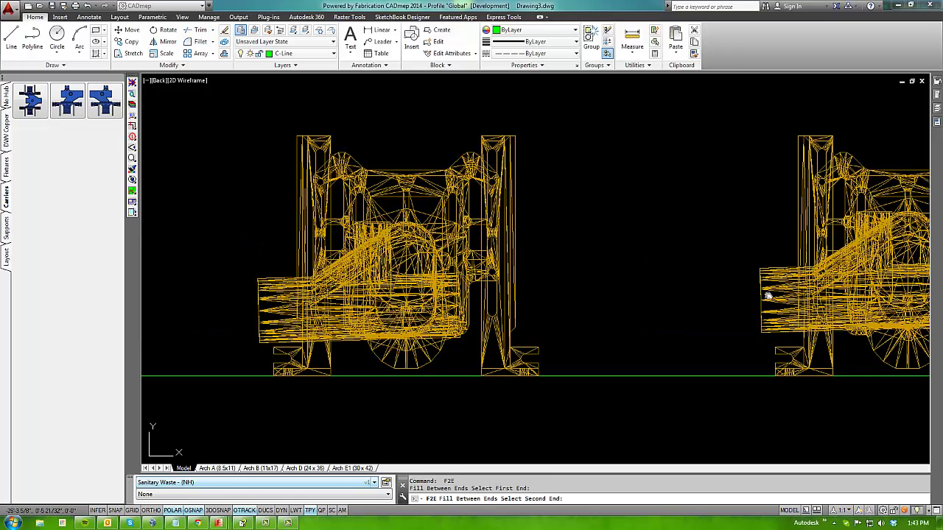
click(767, 290)
click(530, 341)
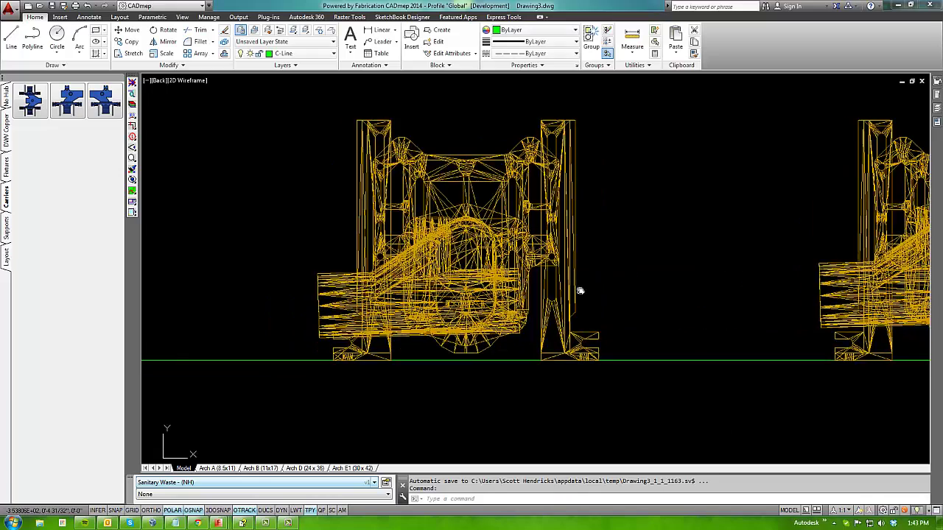
scroll(578, 294, down, 2)
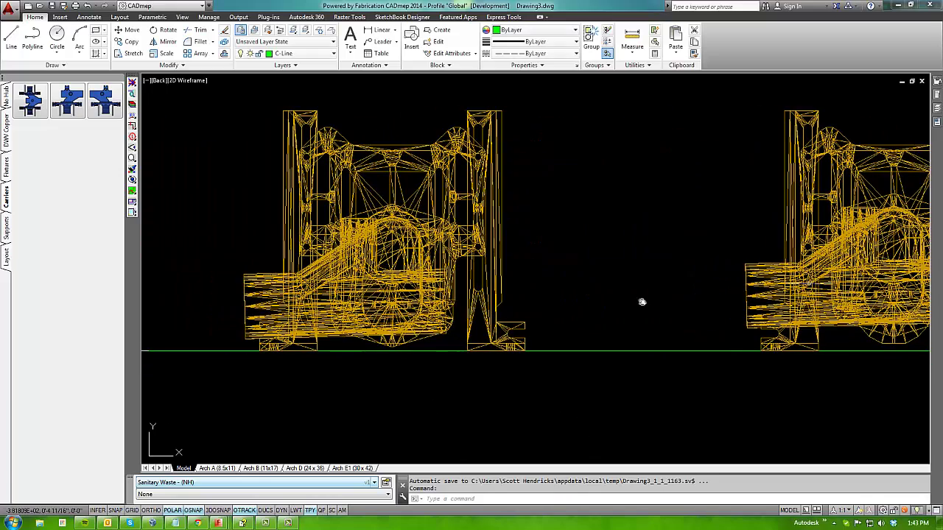
click(439, 283)
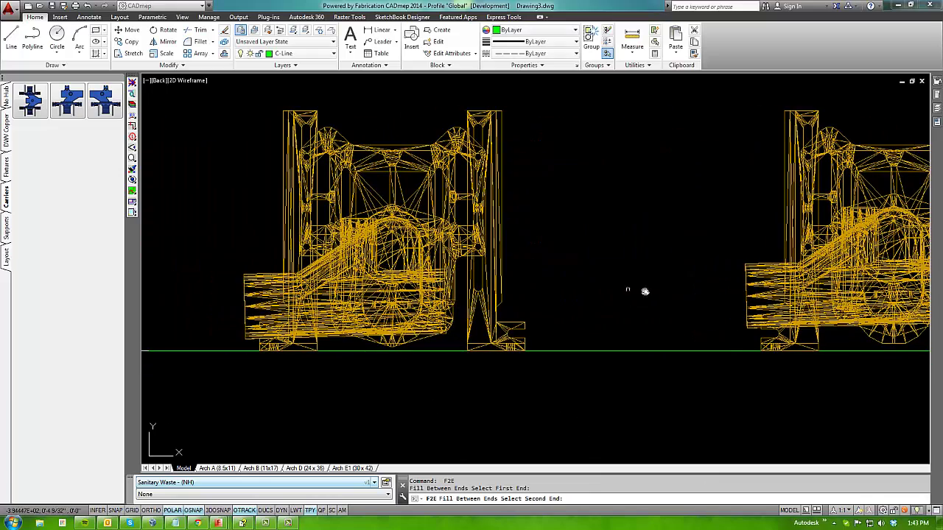
click(766, 289)
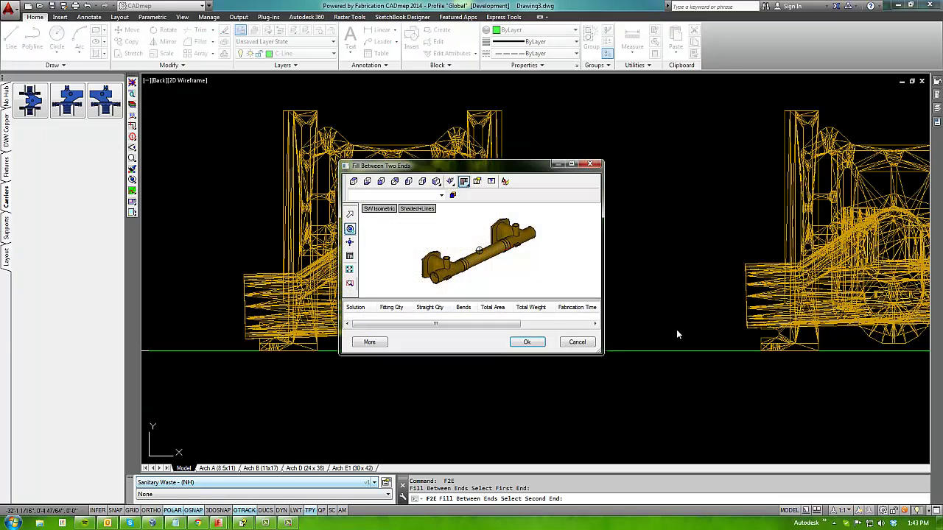
click(523, 344)
scroll(537, 352, down, 5)
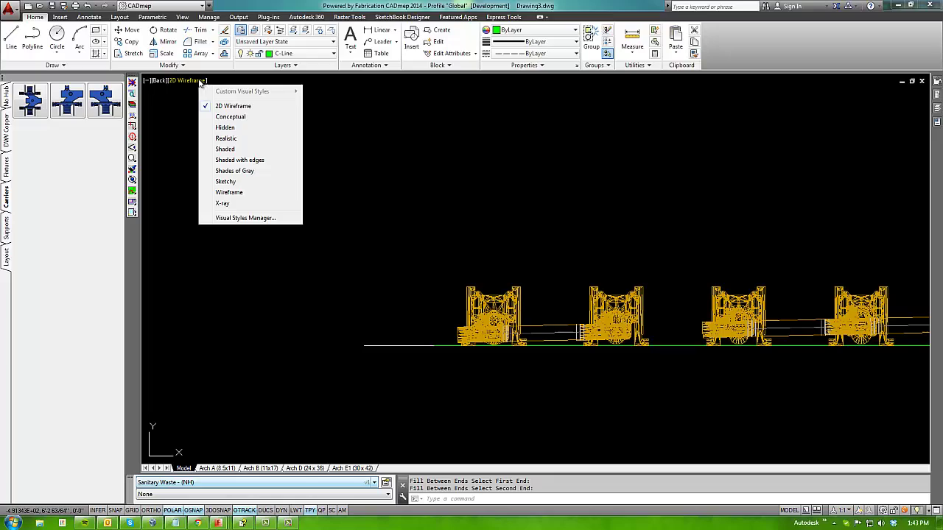
Step: Shade the view in the Conceptual style and orbit to a 3D angle below the carriers
click(222, 118)
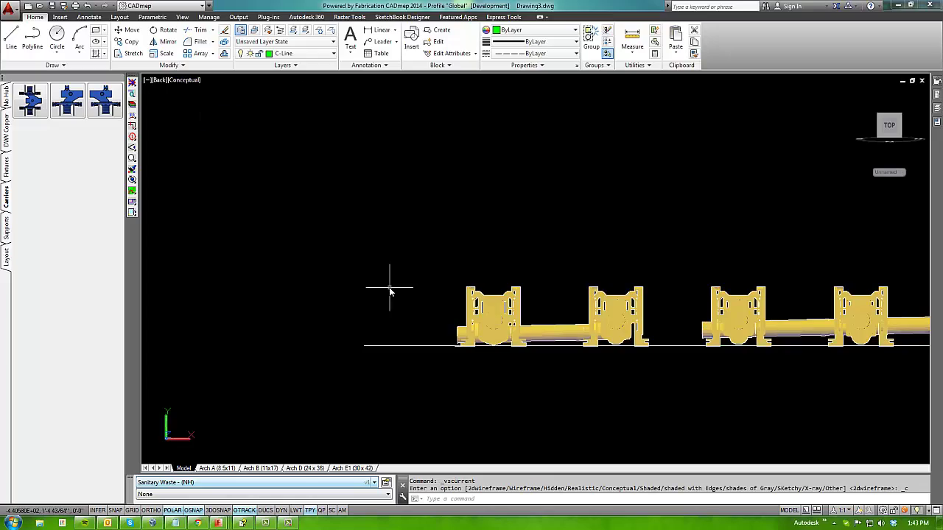
mouse_move(385, 287)
shift+middle_down()
mouse_move(439, 302)
mouse_move(555, 270)
shift+middle_up()
shift+middle_drag(463, 273, 643, 297)
scroll(560, 335, up, 3)
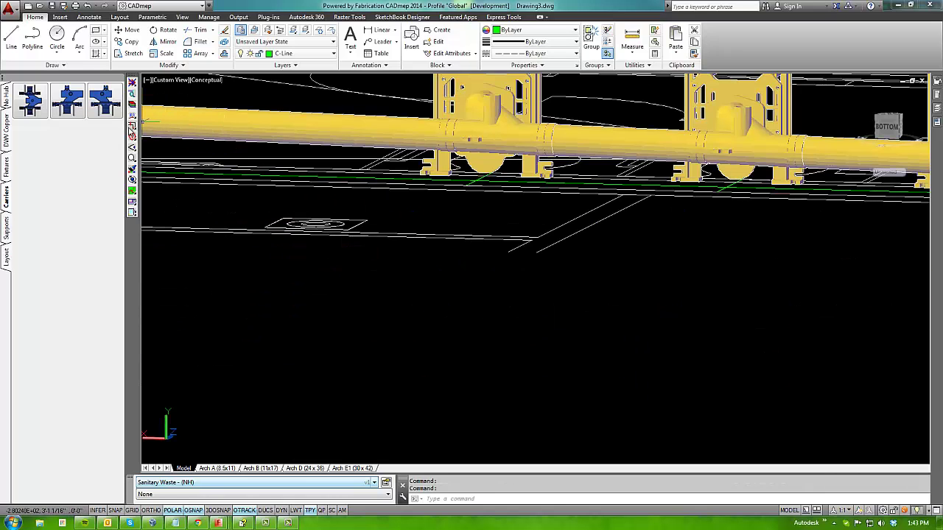
Step: Fill Between Ends across the remaining gap to complete the continuous waste pipe
click(132, 130)
scroll(560, 295, down, 3)
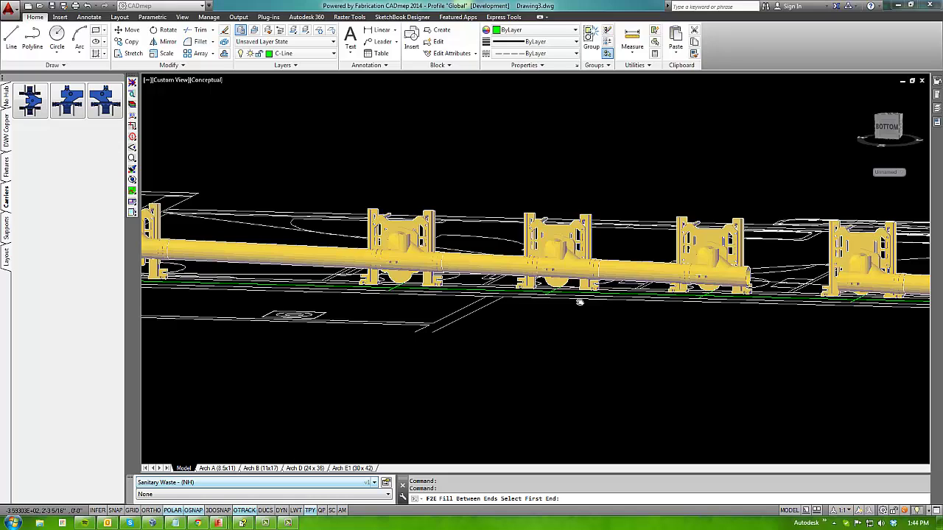
scroll(488, 322, down, 5)
key(Escape)
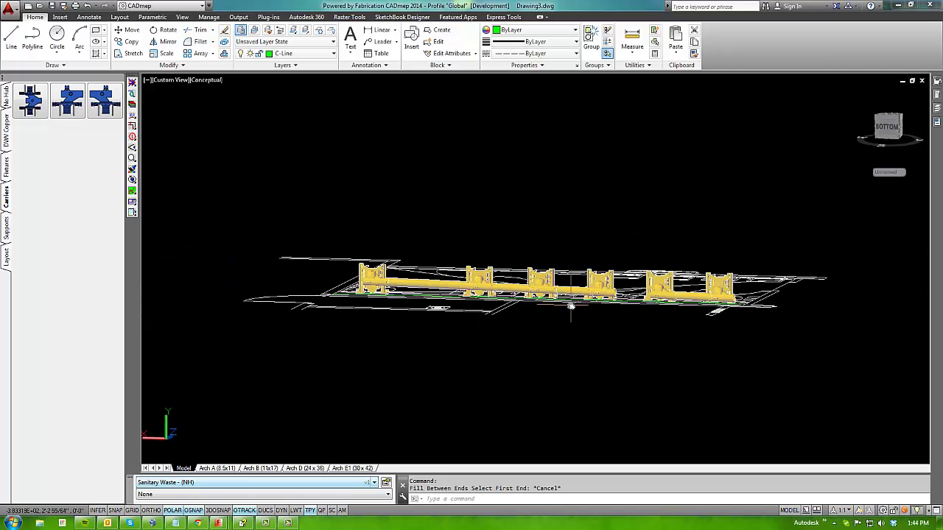
scroll(570, 308, up, 5)
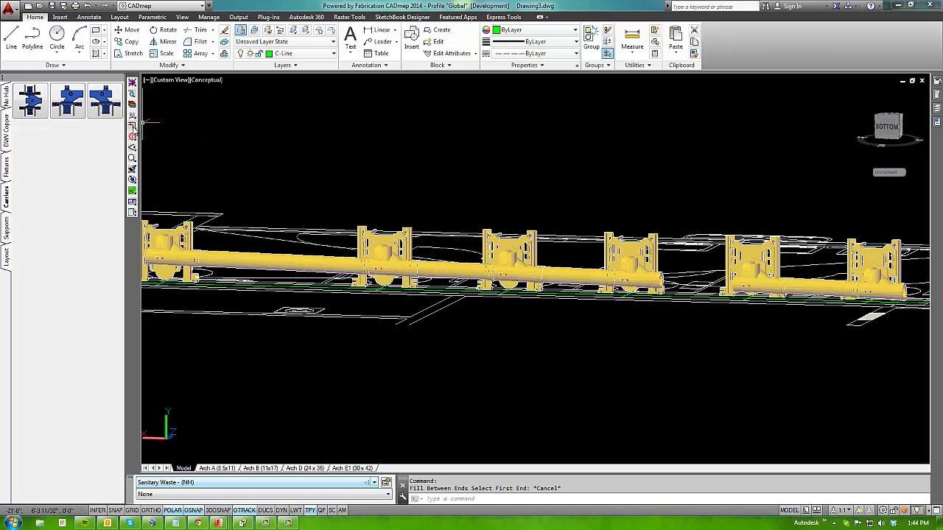
click(133, 130)
click(654, 283)
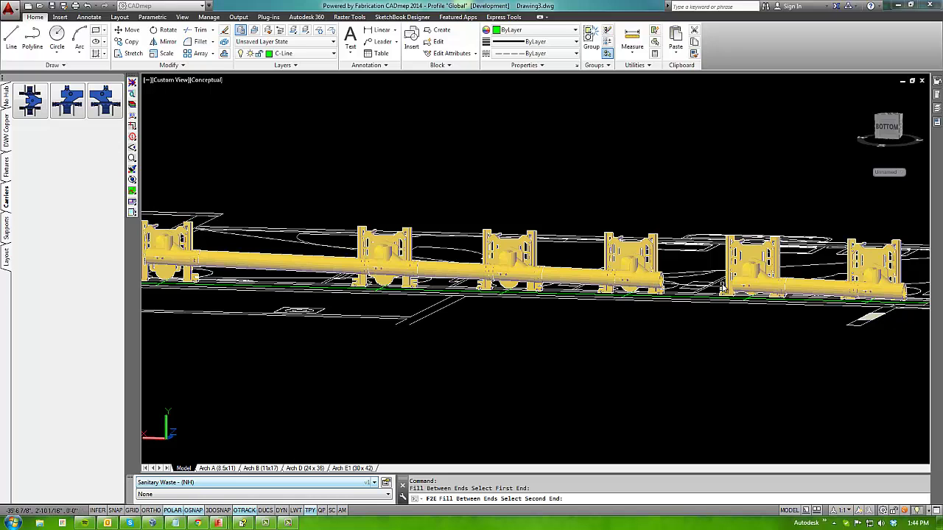
click(735, 291)
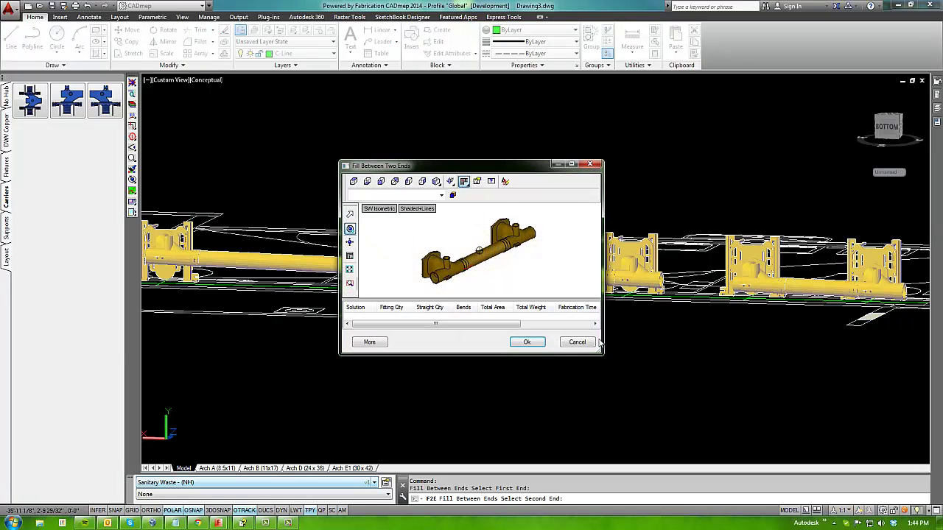
click(535, 343)
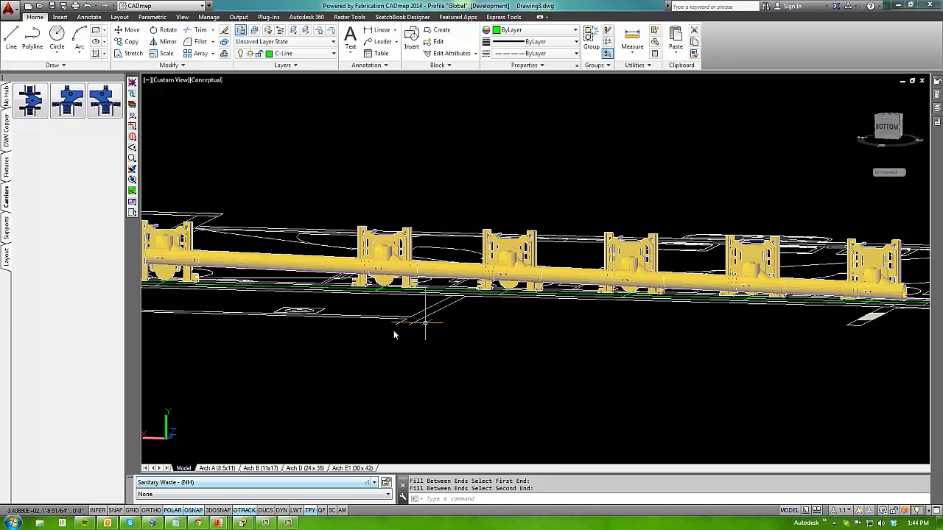
shift+middle_drag(346, 336, 612, 347)
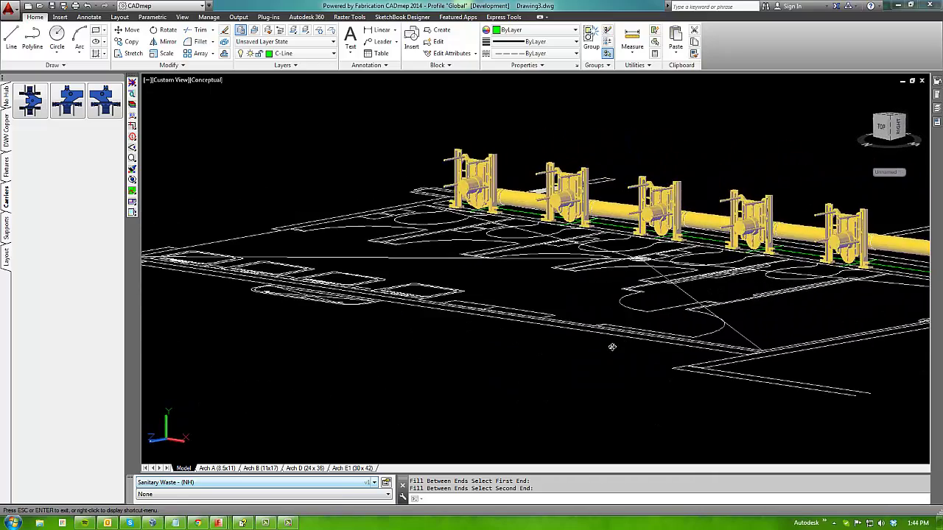
click(174, 80)
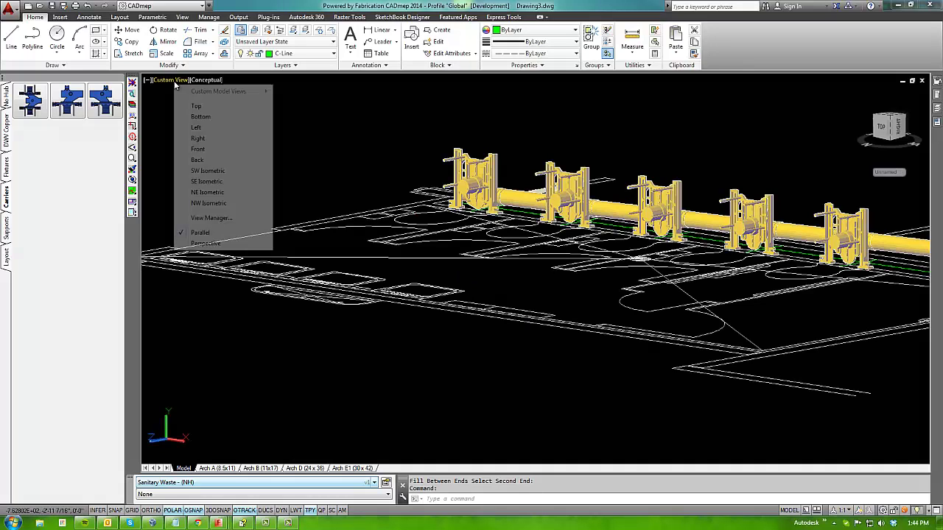
click(198, 149)
scroll(514, 276, up, 3)
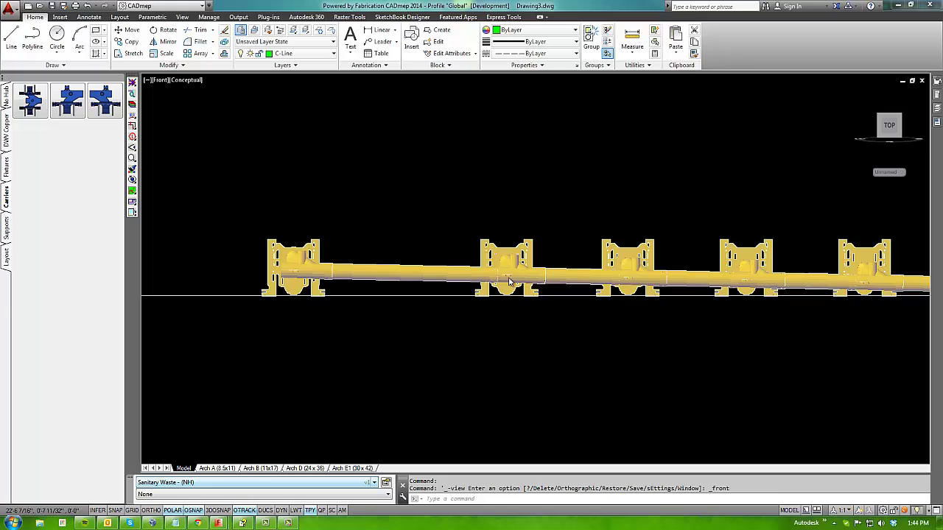
middle_drag(467, 299, 384, 272)
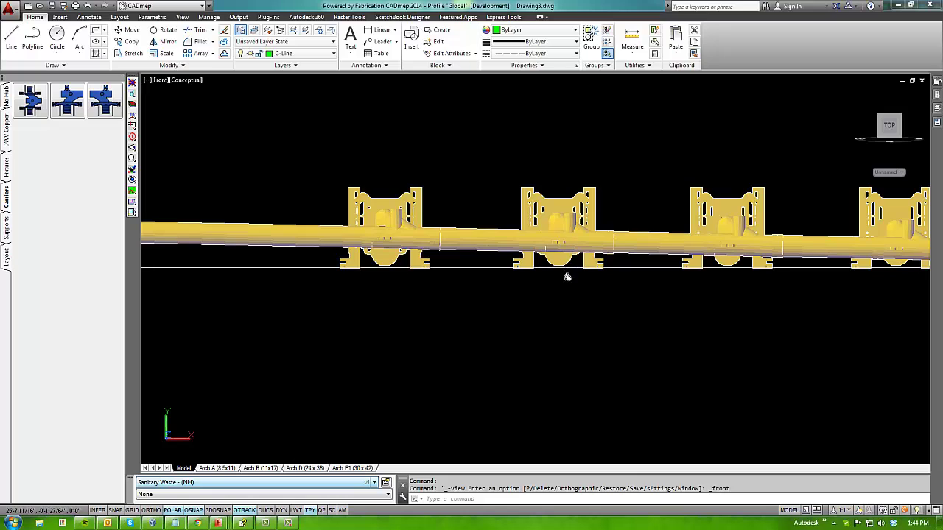
scroll(560, 271, up, 2)
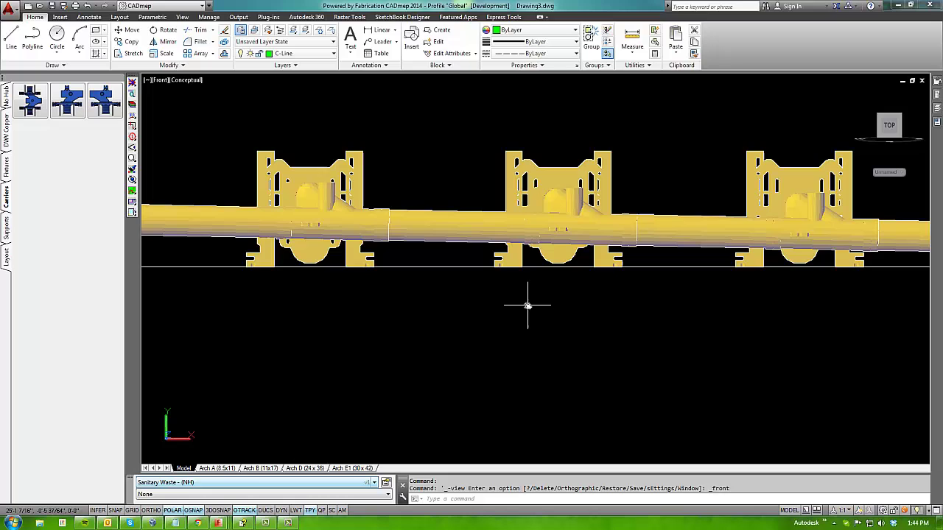
scroll(524, 305, down, 3)
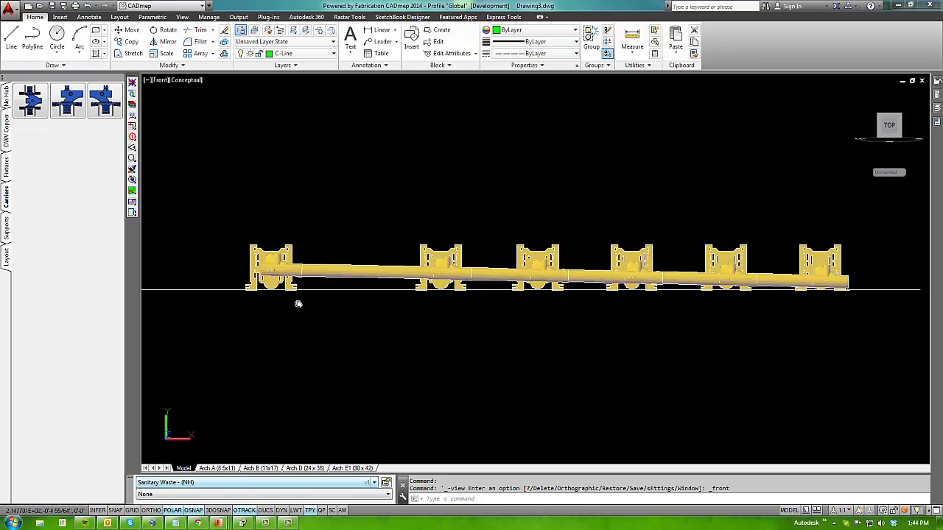
middle_drag(338, 309, 389, 316)
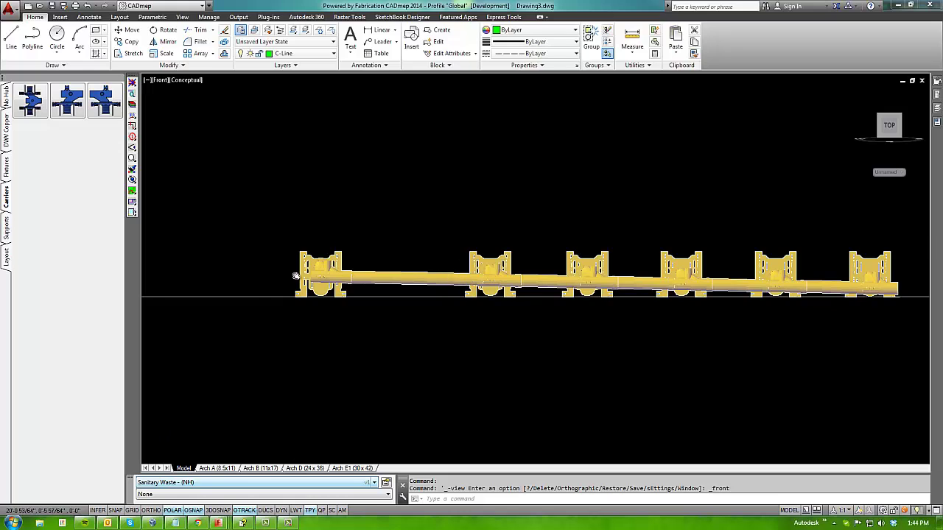
scroll(412, 284, up, 2)
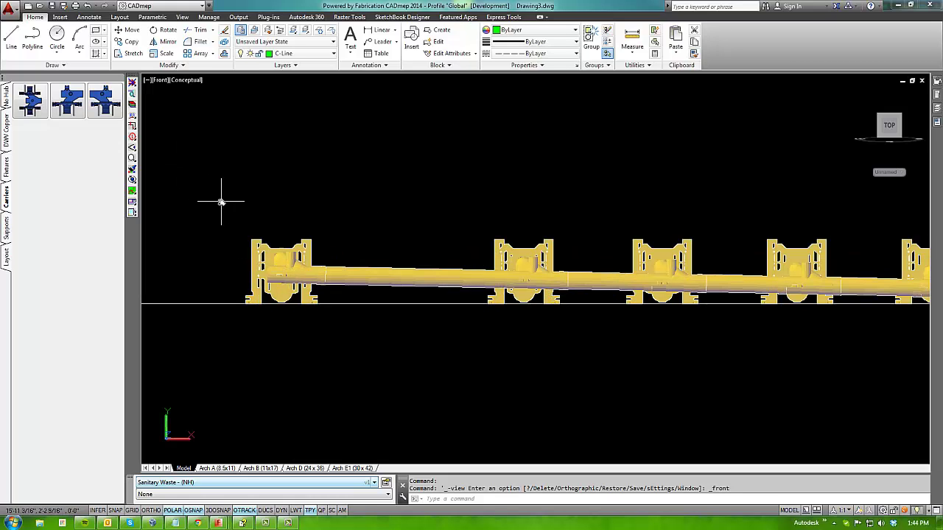
scroll(215, 236, down, 2)
shift+middle_drag(215, 236, 335, 228)
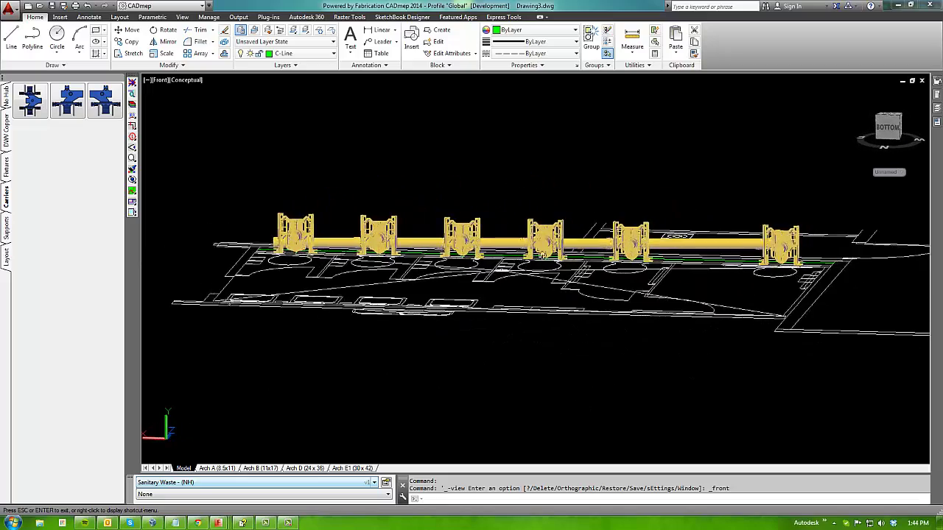